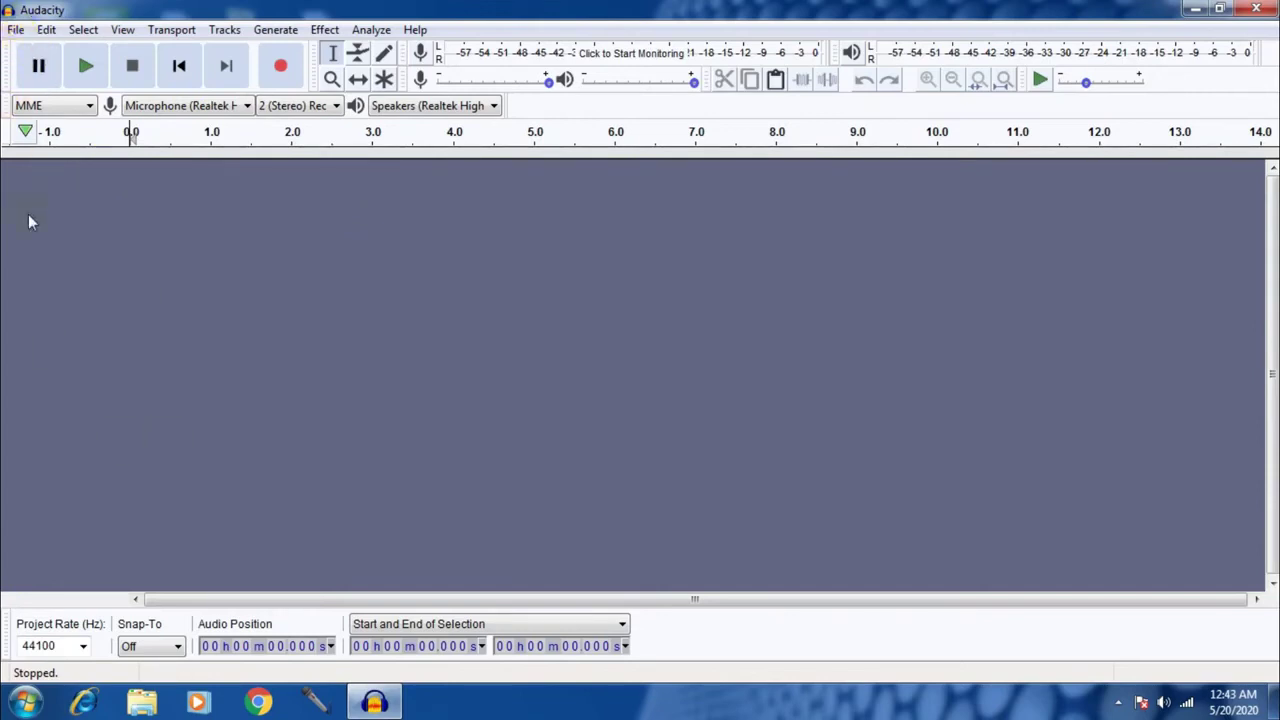
Import the audio file 1 from the voice folder into the empty project
left_click(16, 29)
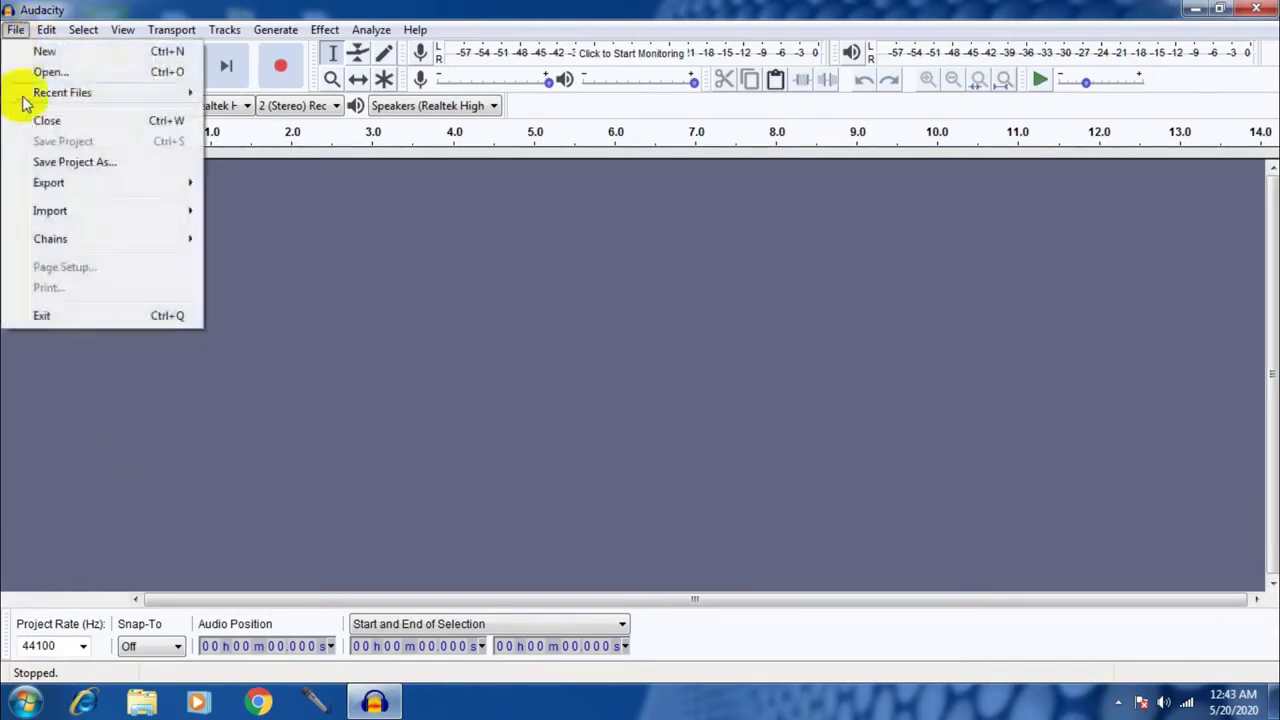
mouse_move(50, 214)
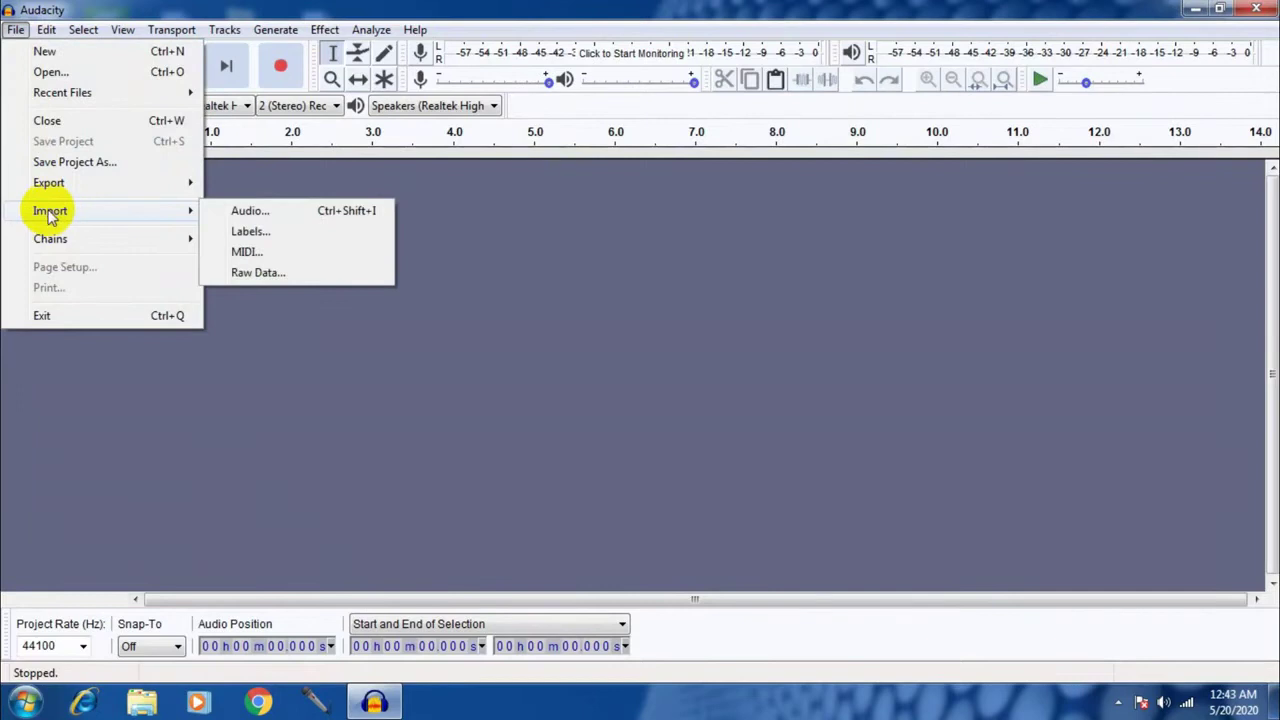
left_click(252, 210)
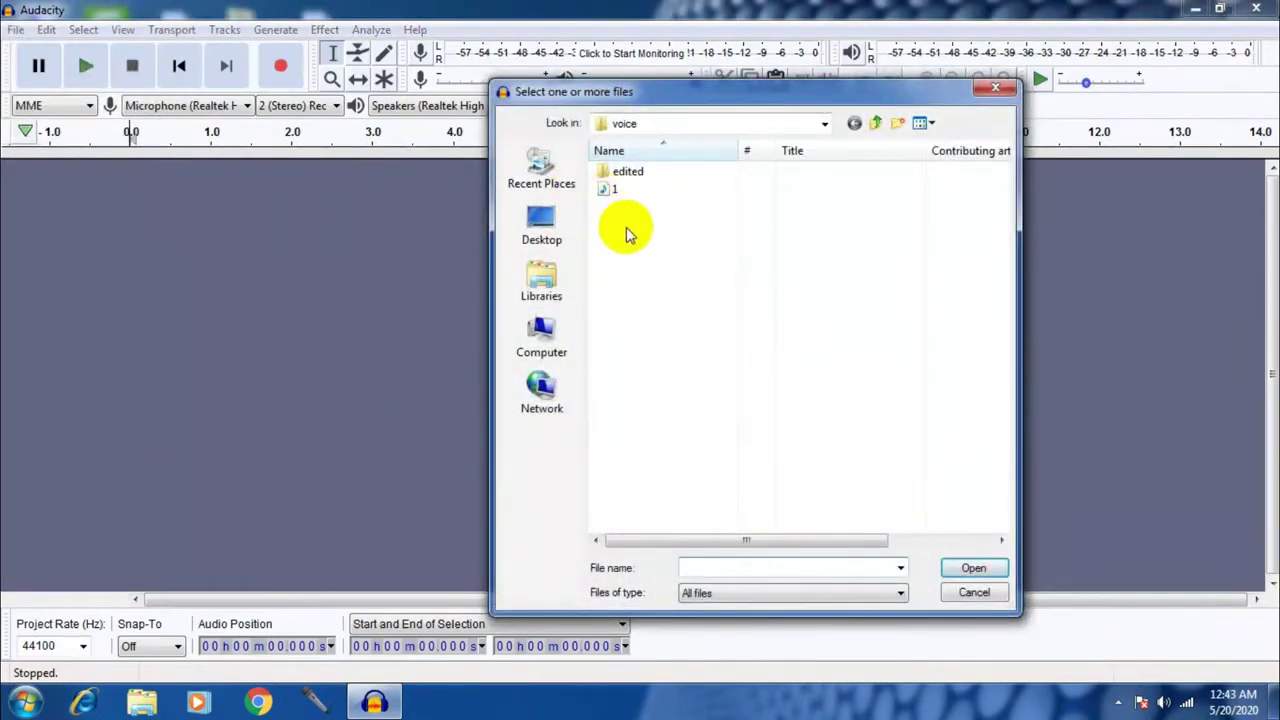
left_click(612, 190)
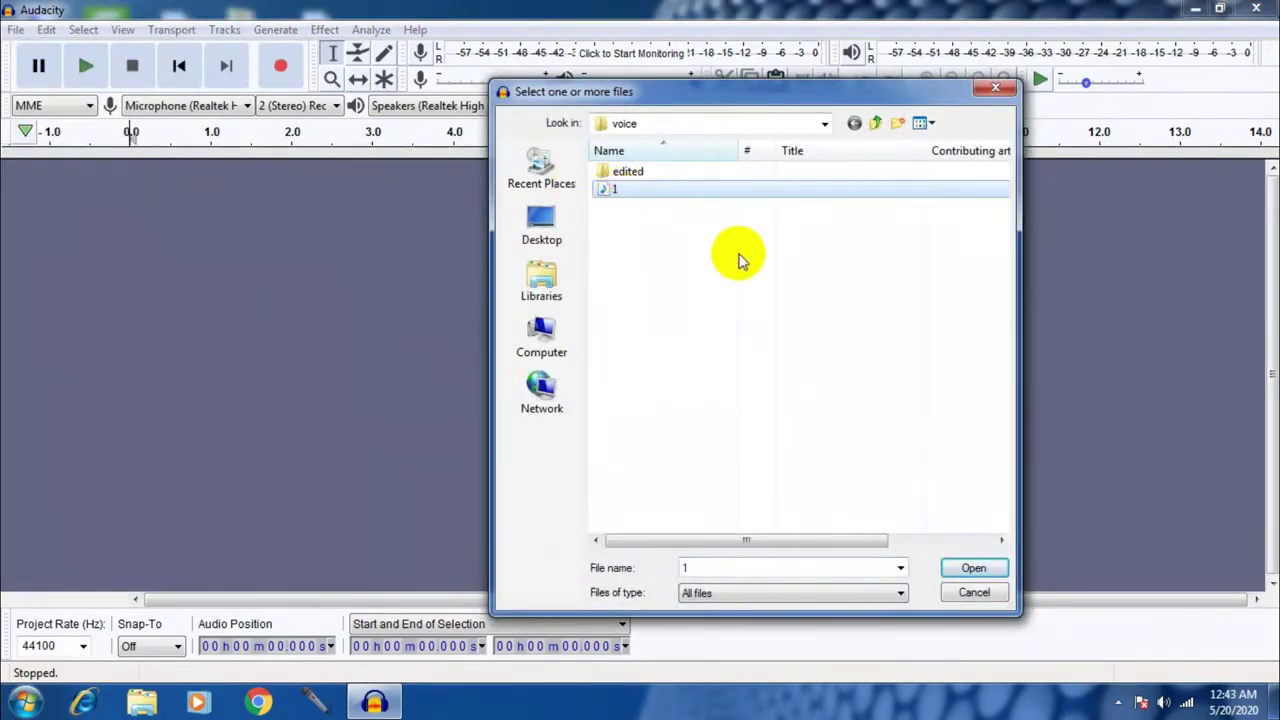
left_click(973, 568)
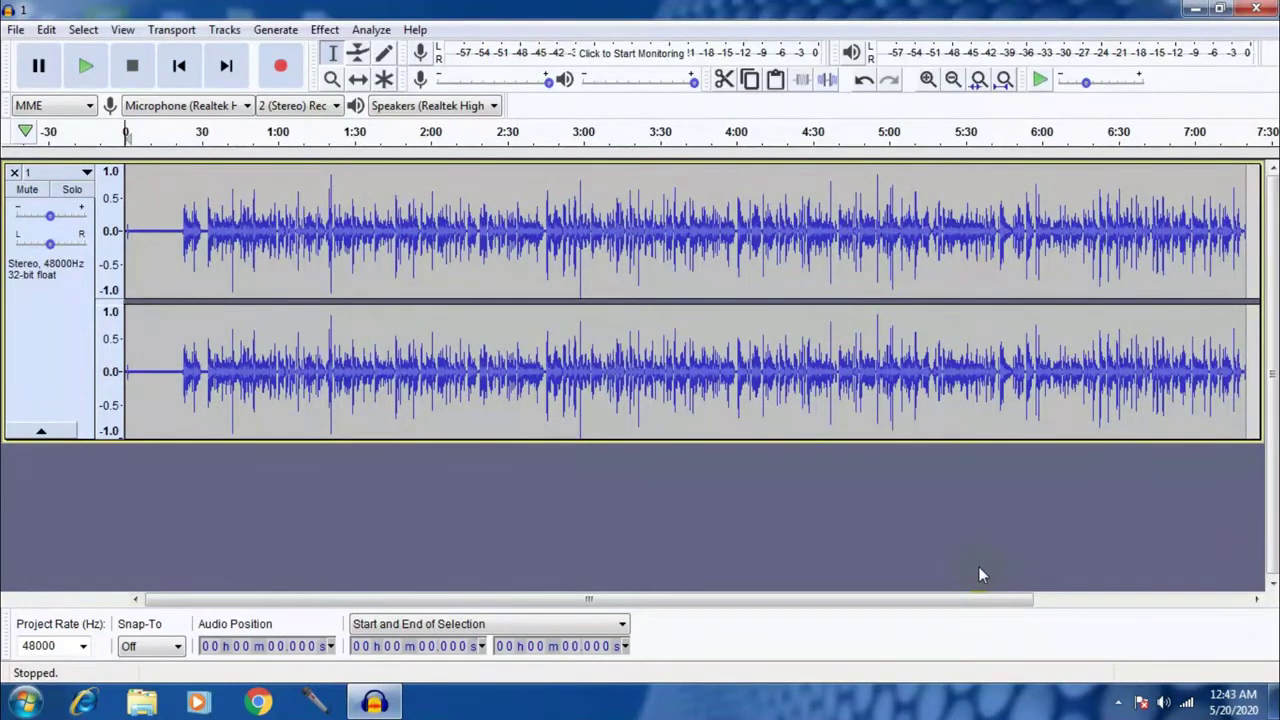
Capture a Noise Reduction profile from the quiet section between about 3.4 and 21.1 seconds
left_click(928, 79)
left_click(928, 79)
left_click(928, 79)
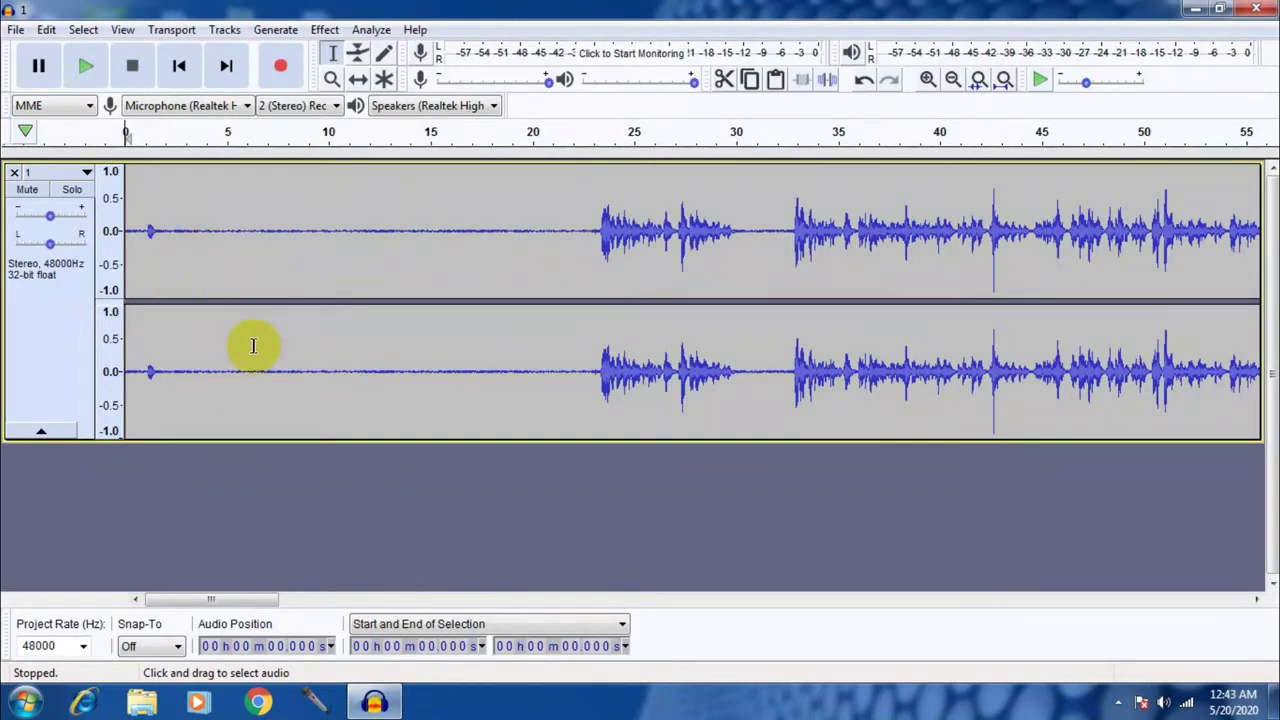
left_click_drag(194, 230, 553, 282)
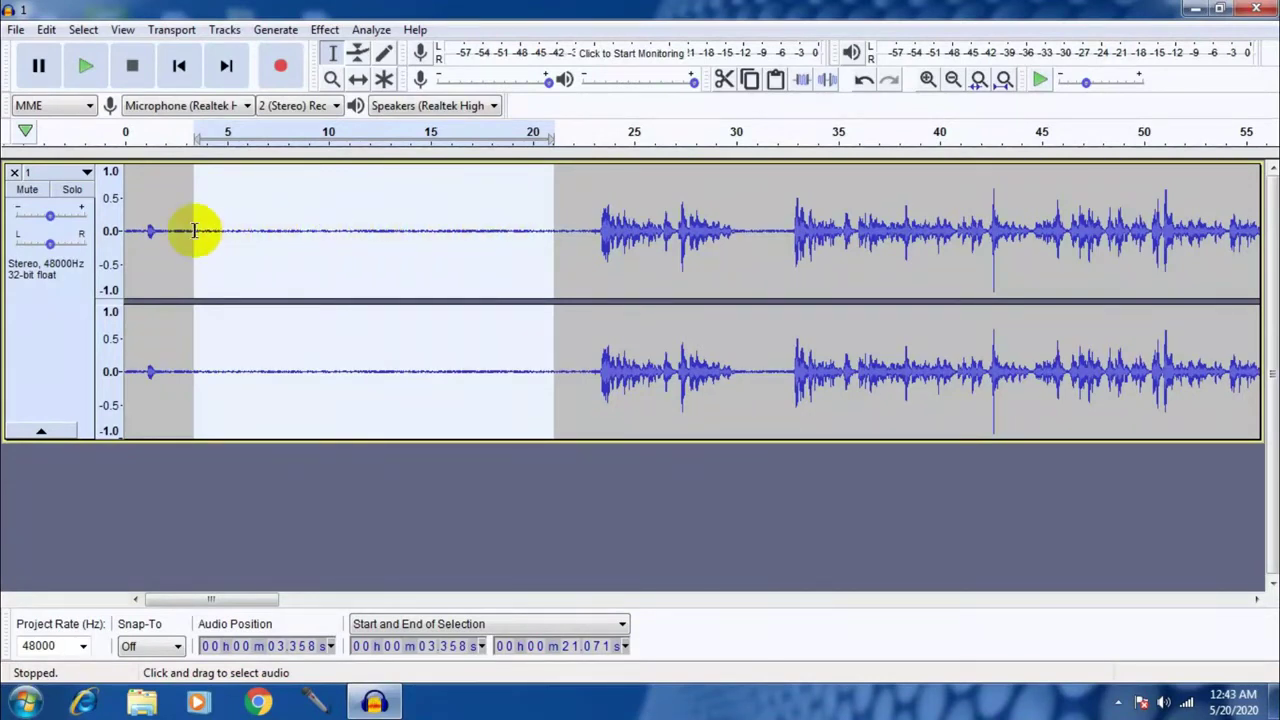
left_click(325, 30)
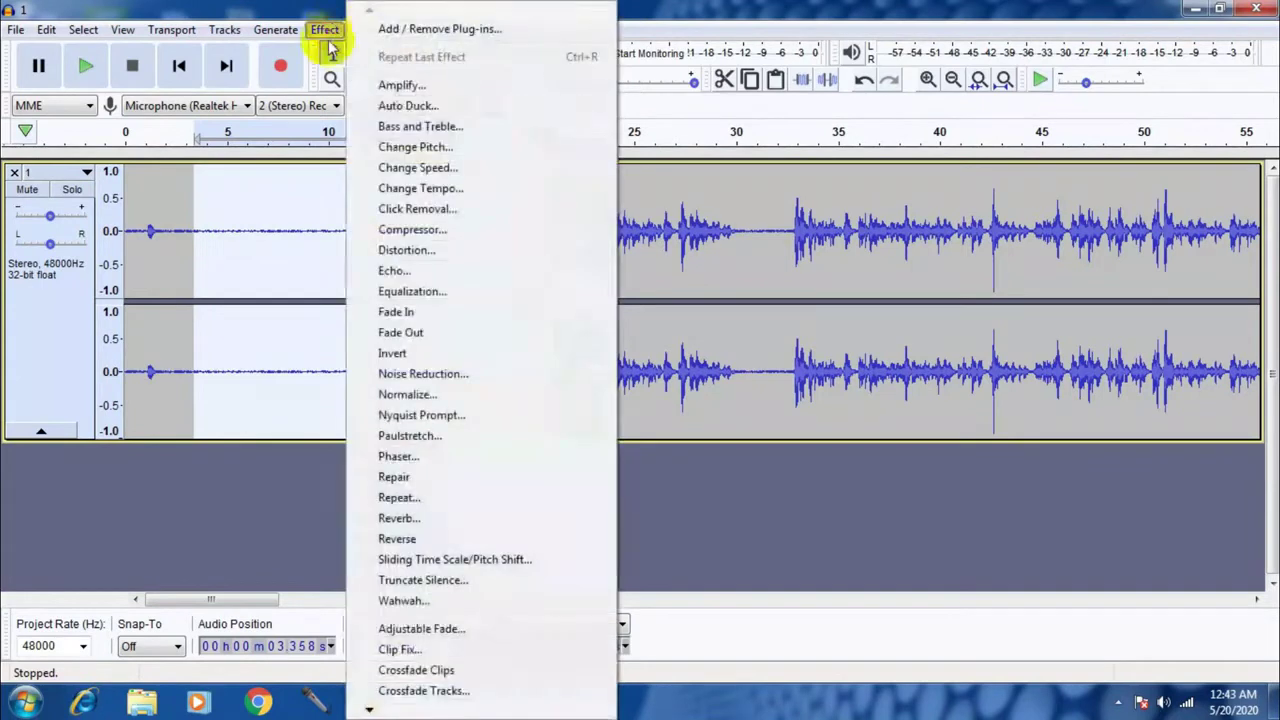
left_click(418, 374)
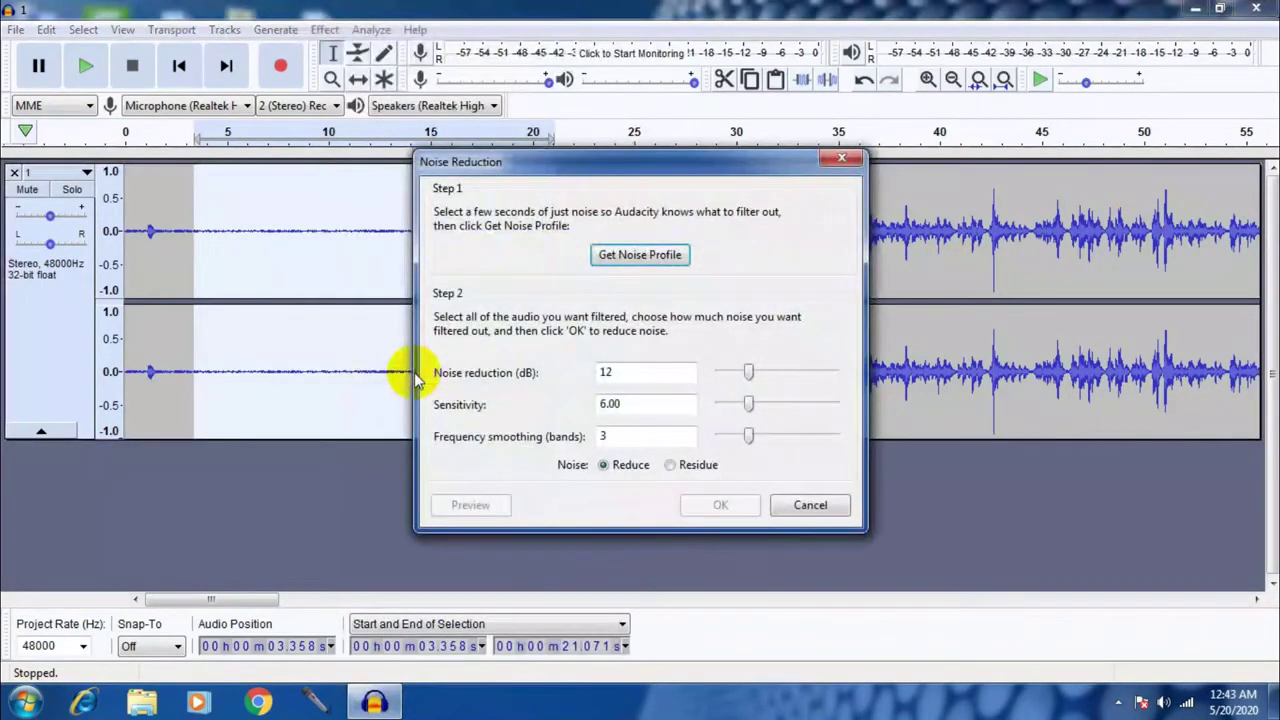
left_click(625, 256)
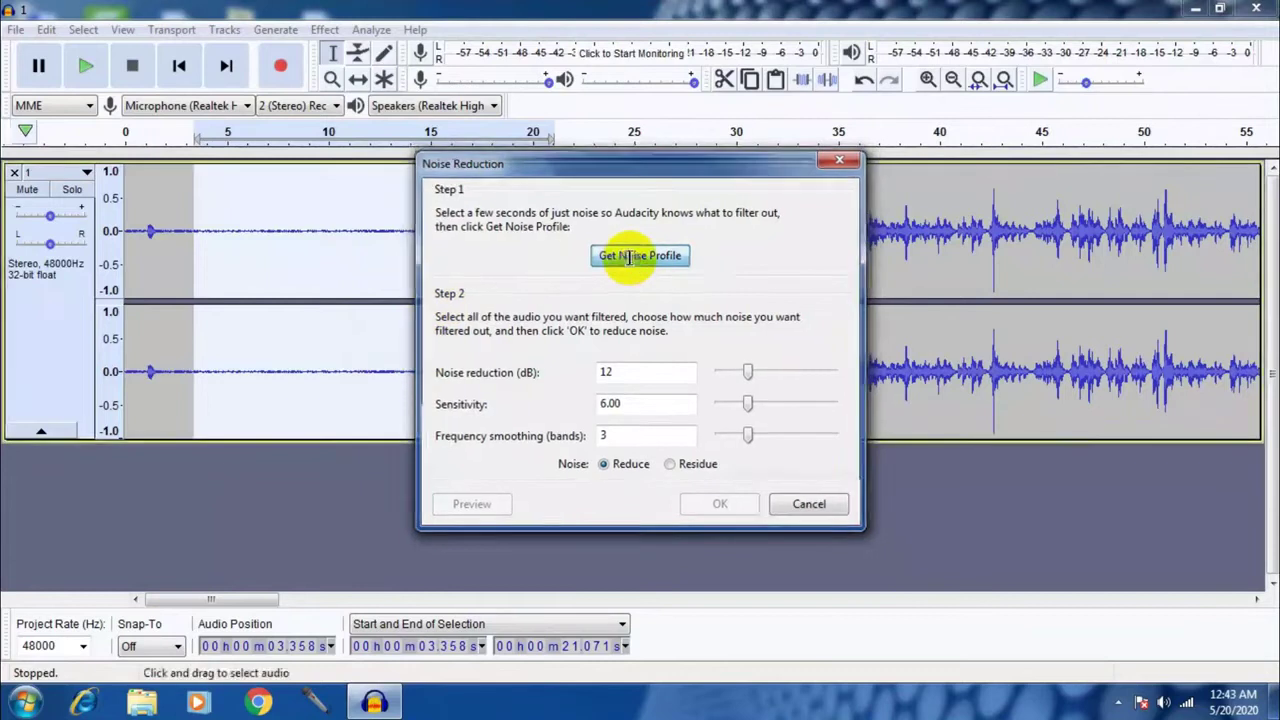
Apply Noise Reduction to the whole track with 12 dB reduction, sensitivity 6.00 and 3 frequency smoothing bands
left_click(64, 348)
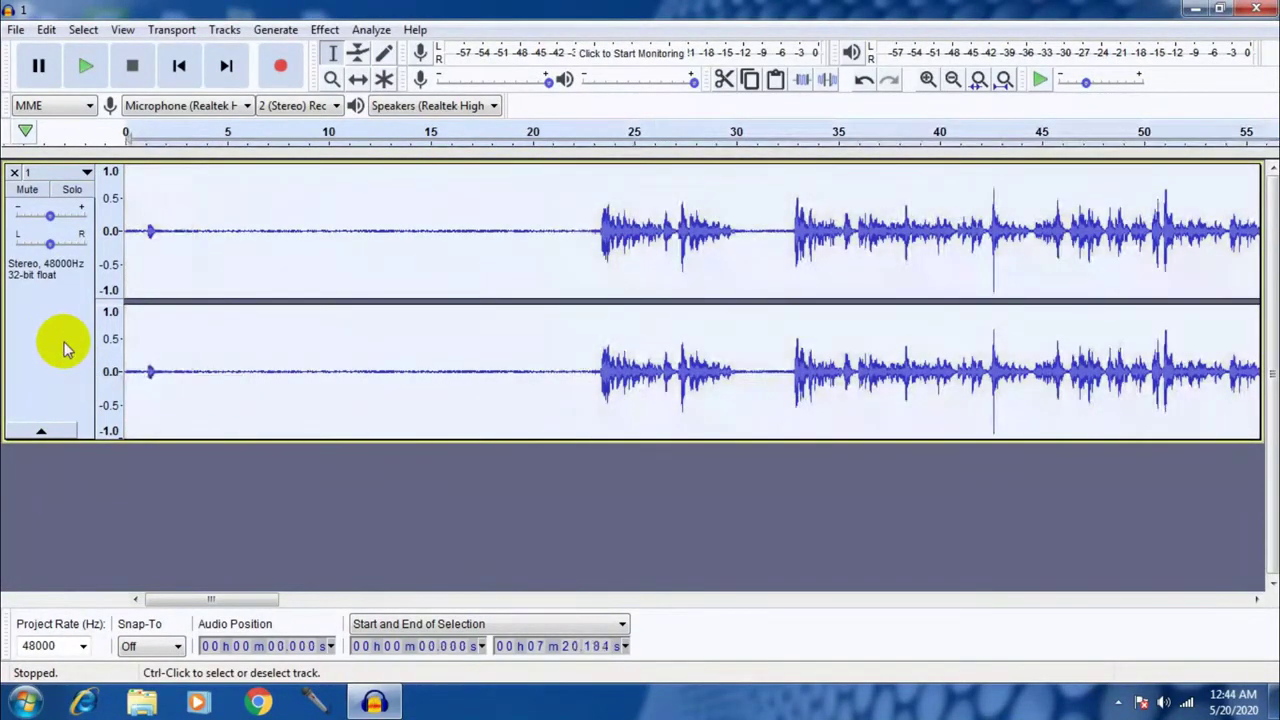
left_click(326, 29)
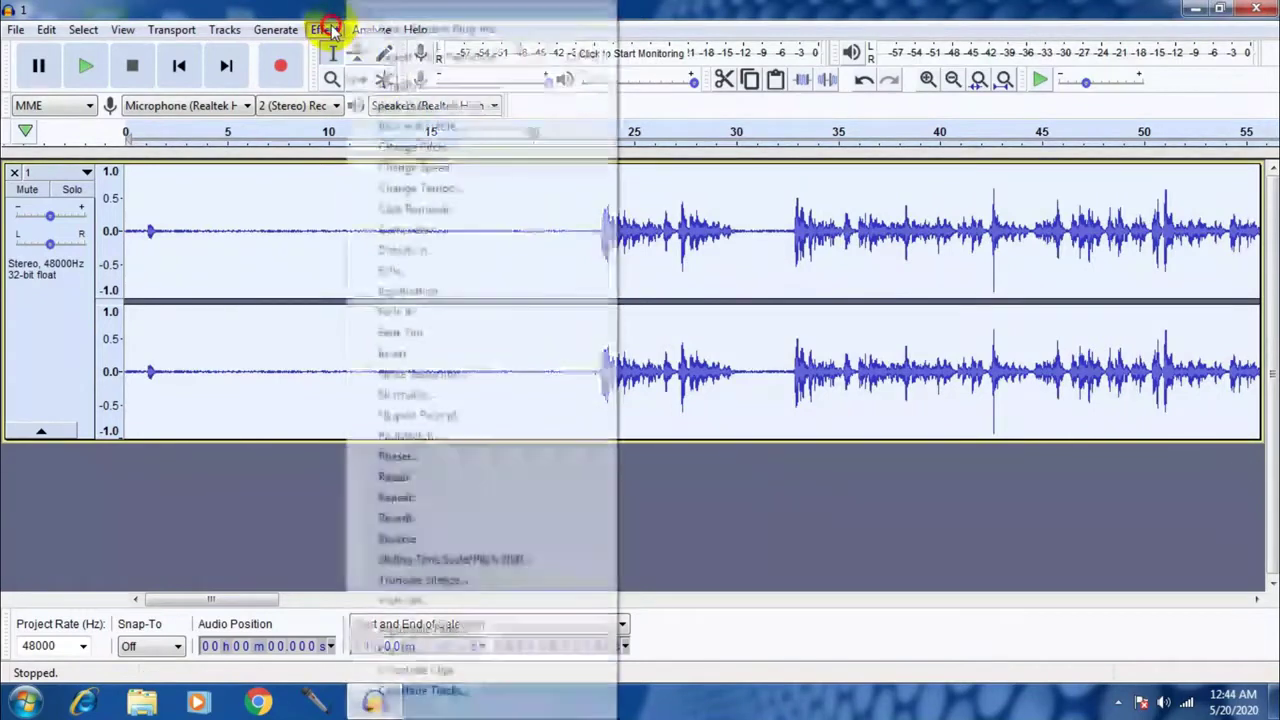
left_click(424, 376)
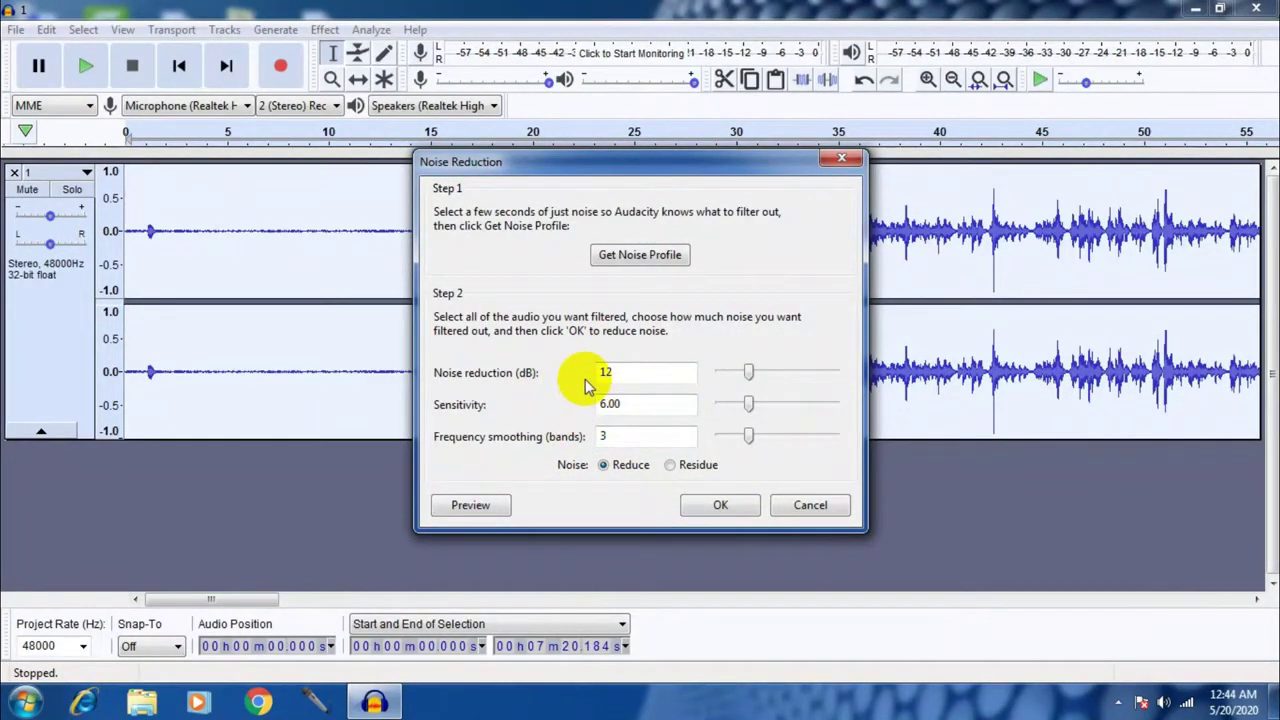
left_click(745, 505)
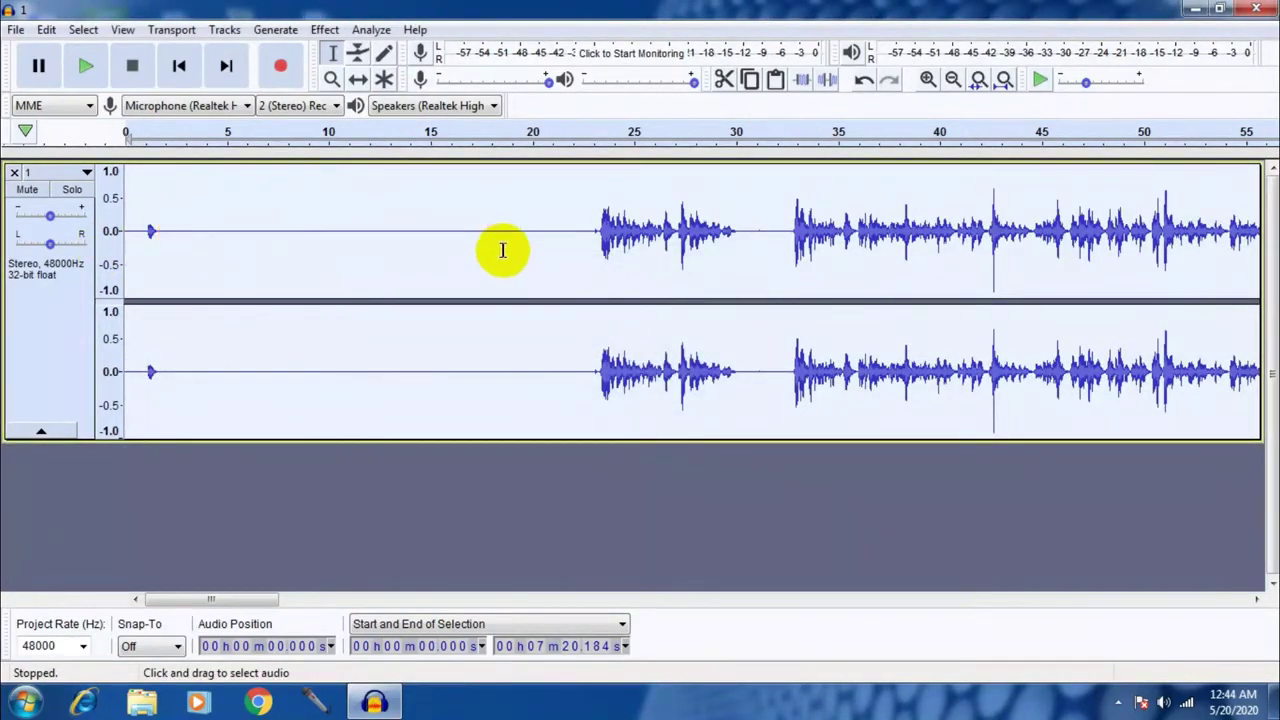
Capture a fresh noise profile from the already cleaned quiet section between about 3.4 and 20.8 seconds
left_click_drag(195, 229, 548, 291)
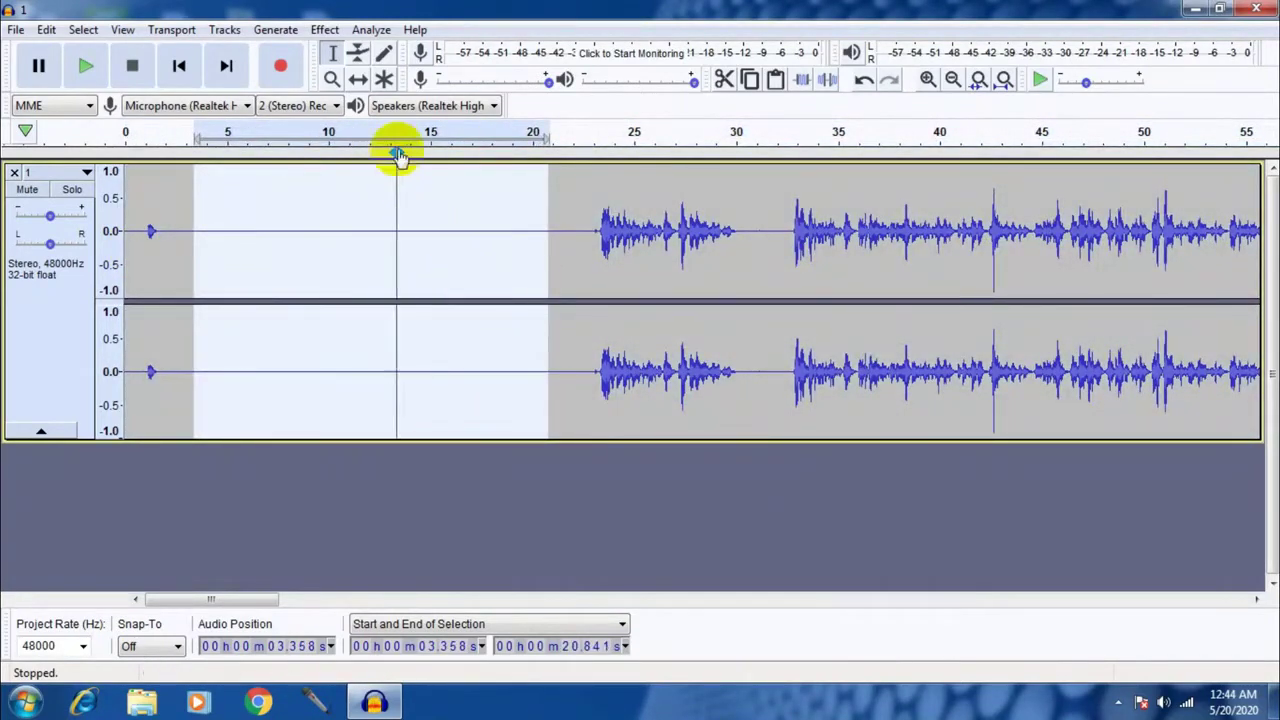
left_click(325, 29)
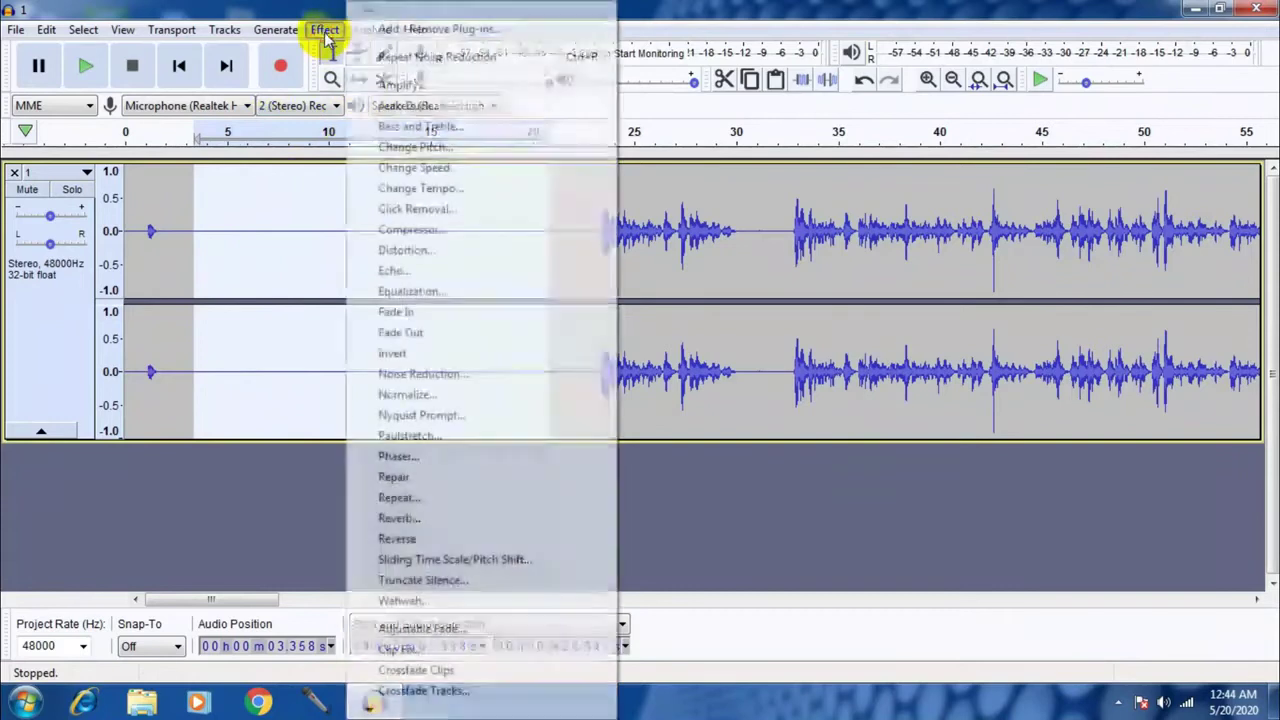
left_click(417, 371)
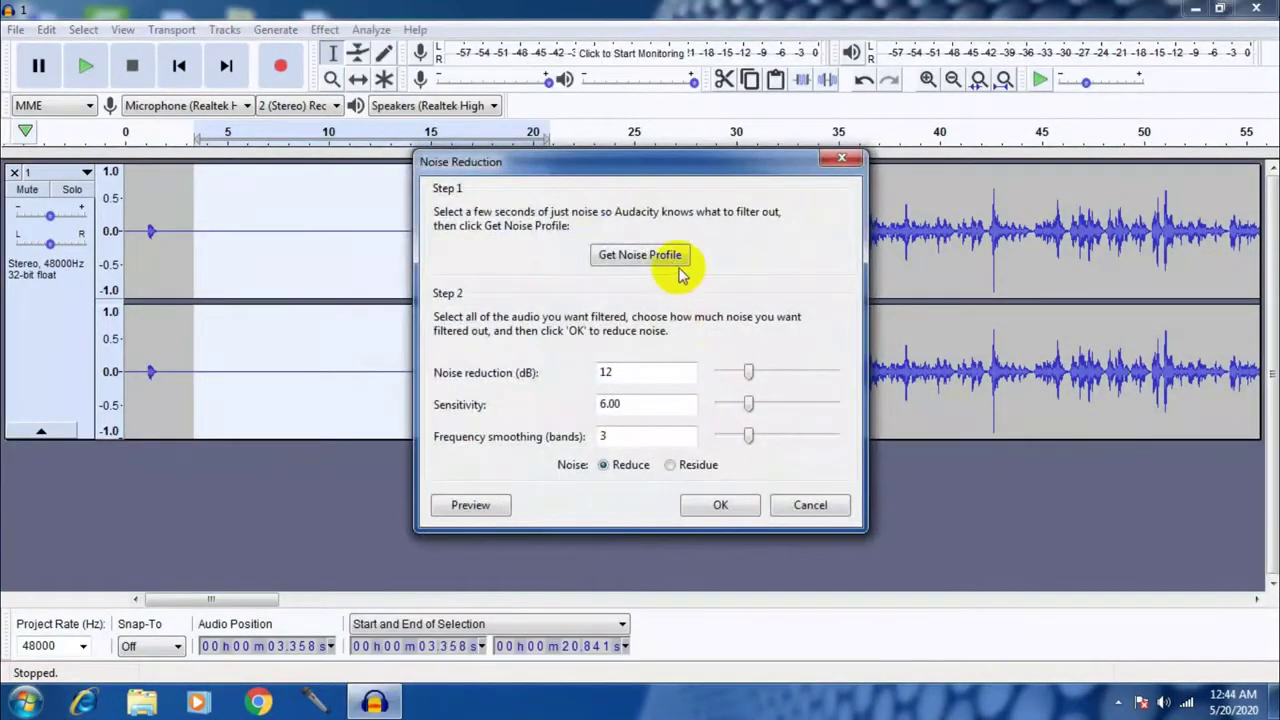
left_click(671, 256)
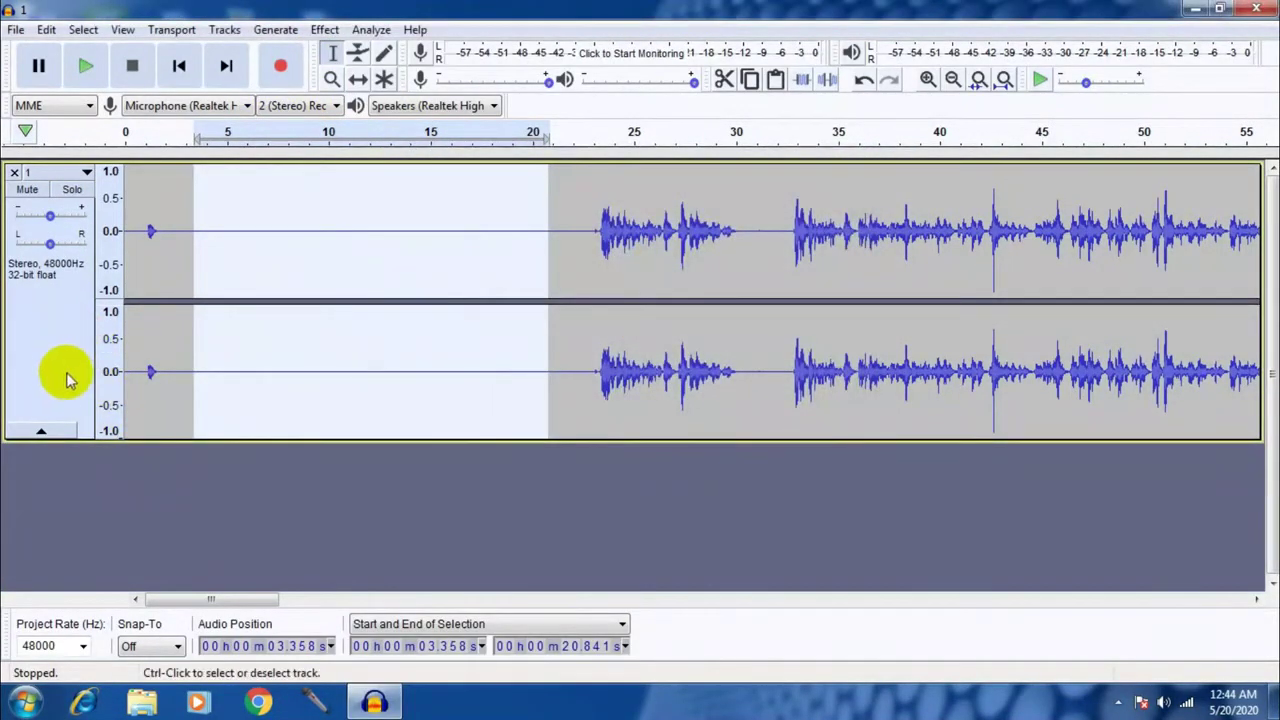
Run a second Noise Reduction pass over the entire track at 12 dB, sensitivity 6.00 and 3 smoothing bands
left_click(60, 343)
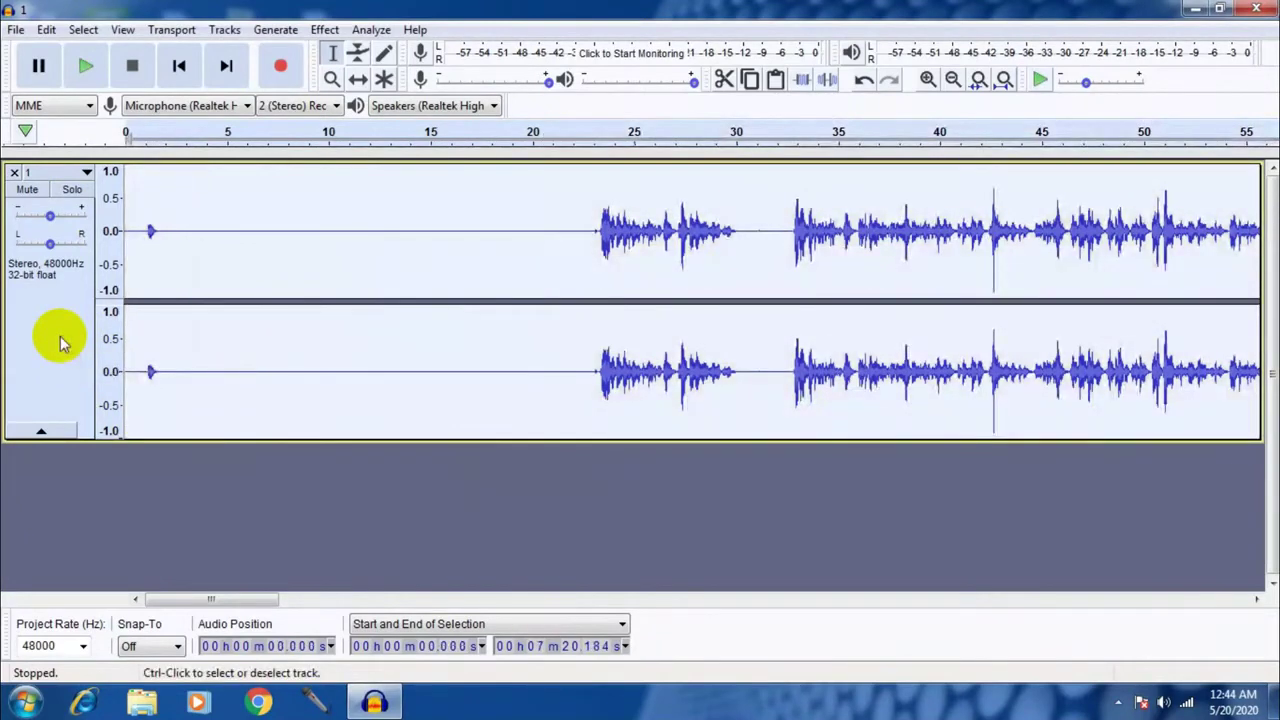
left_click(330, 30)
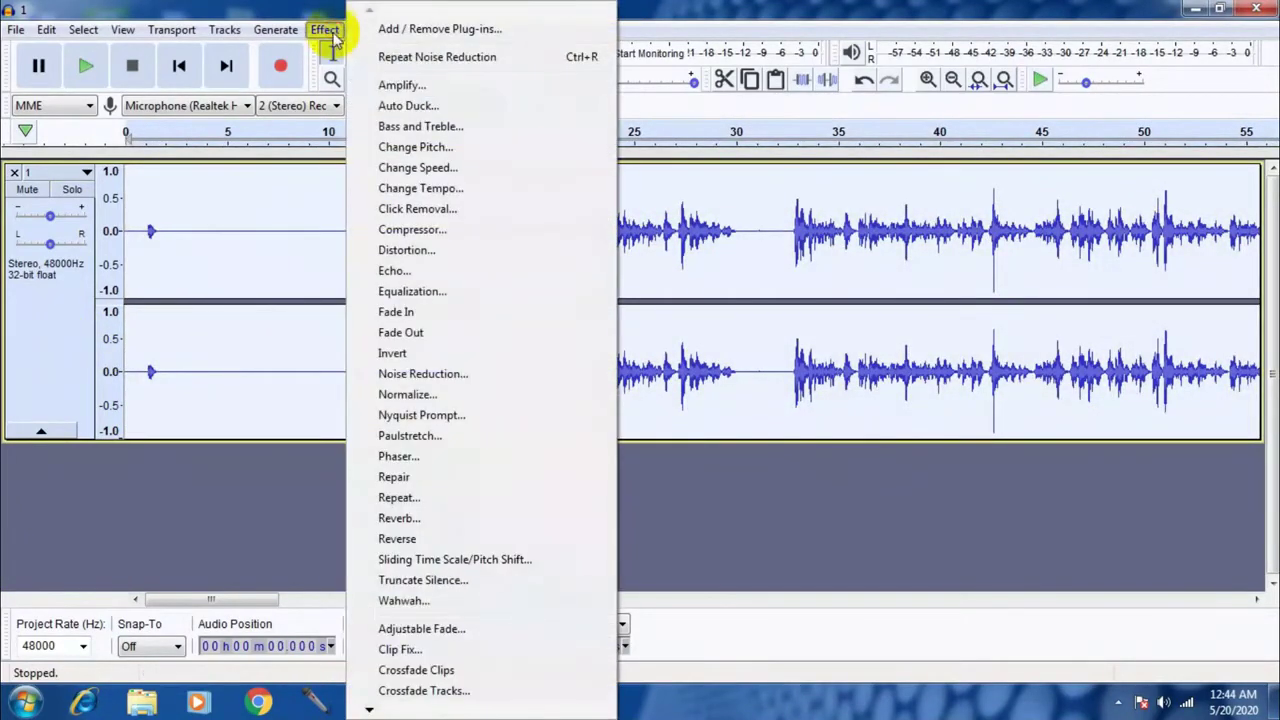
left_click(413, 378)
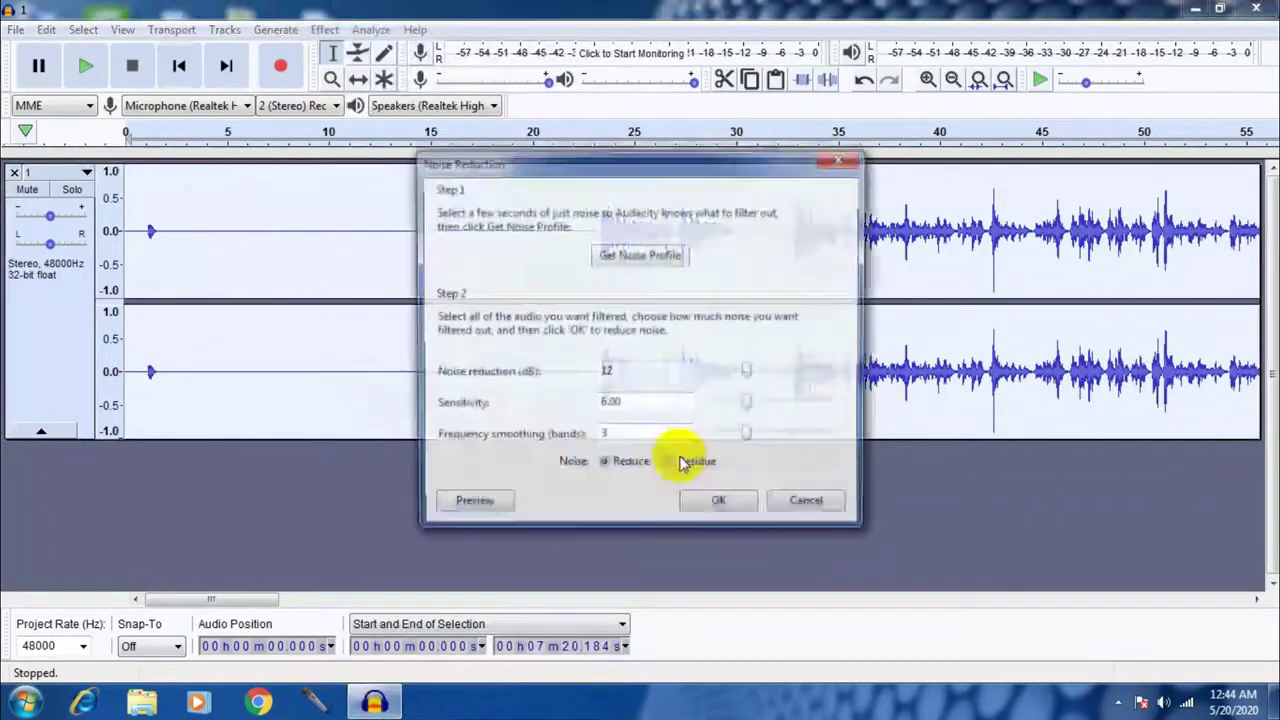
left_click(735, 503)
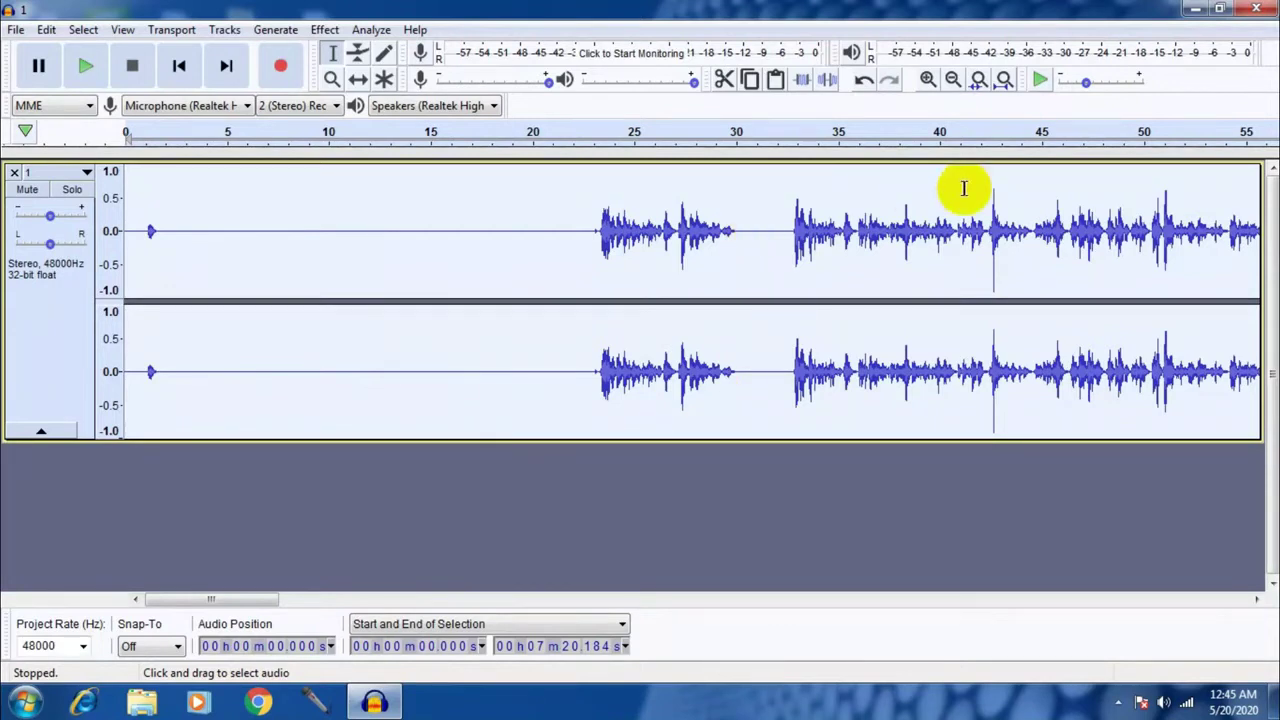
Normalize the whole track to a maximum amplitude of -1.0 dB with DC offset removal
double_click(957, 83)
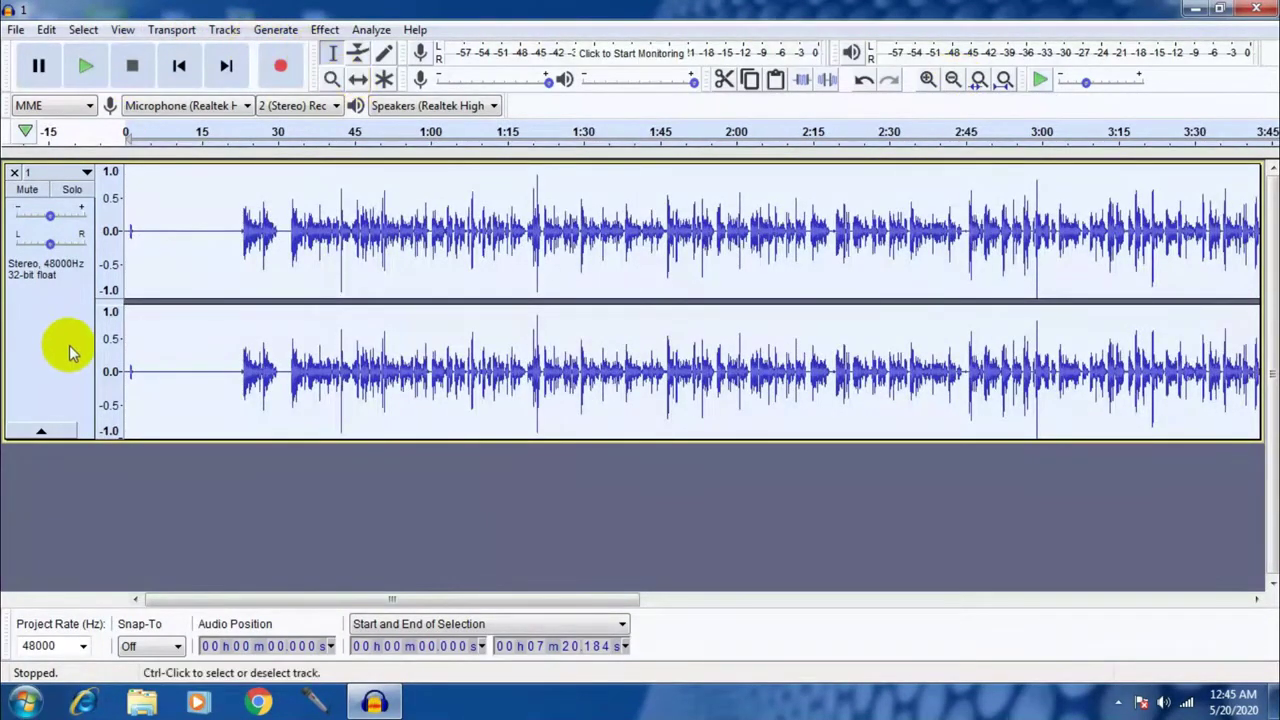
left_click(325, 31)
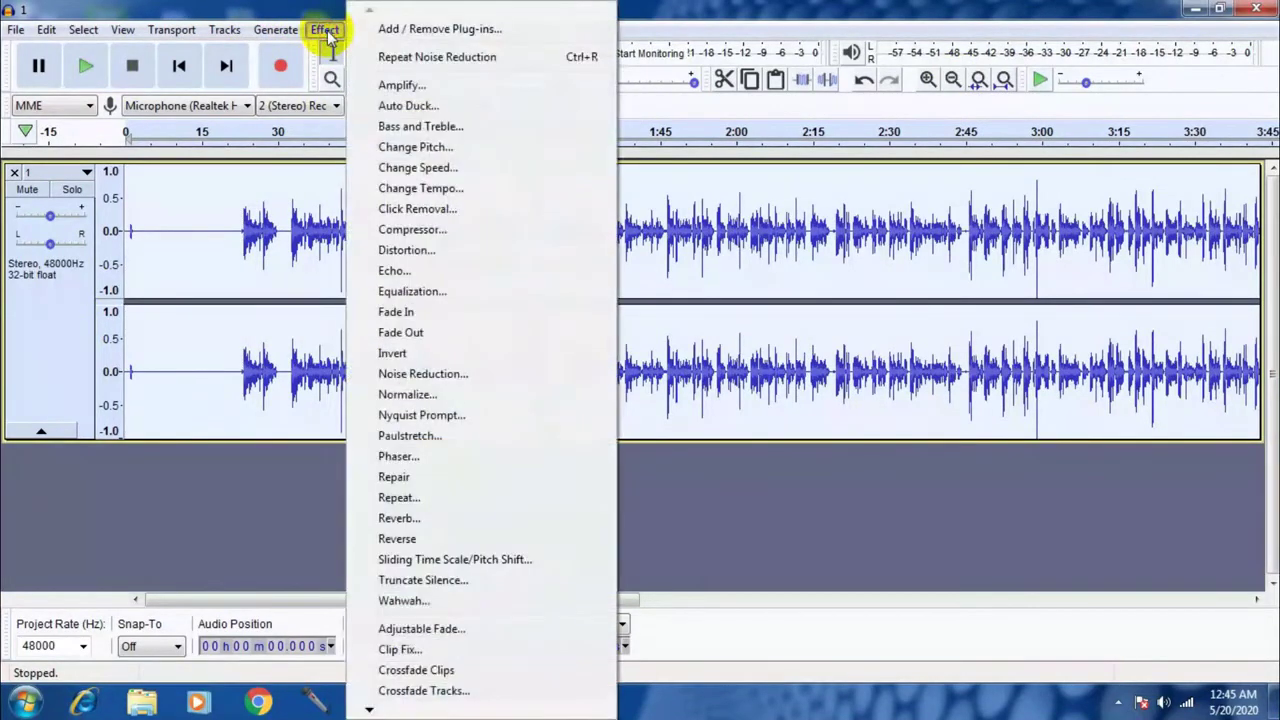
left_click(407, 396)
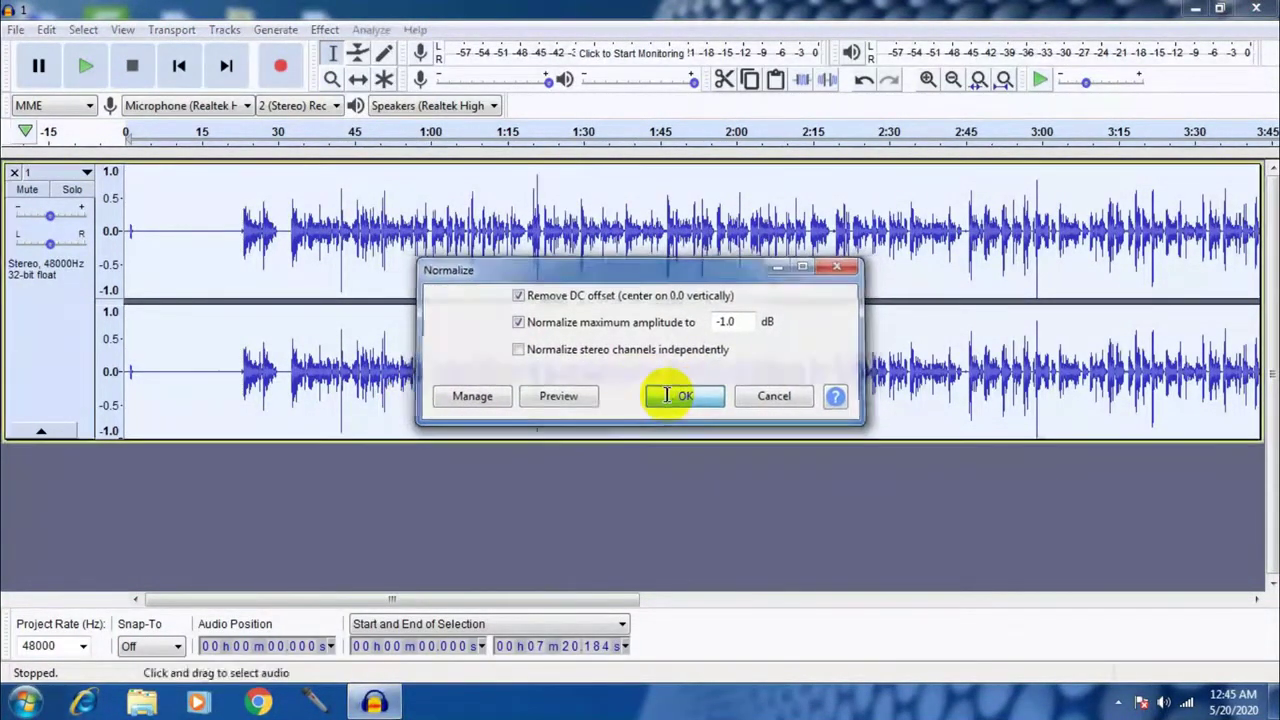
left_click(680, 398)
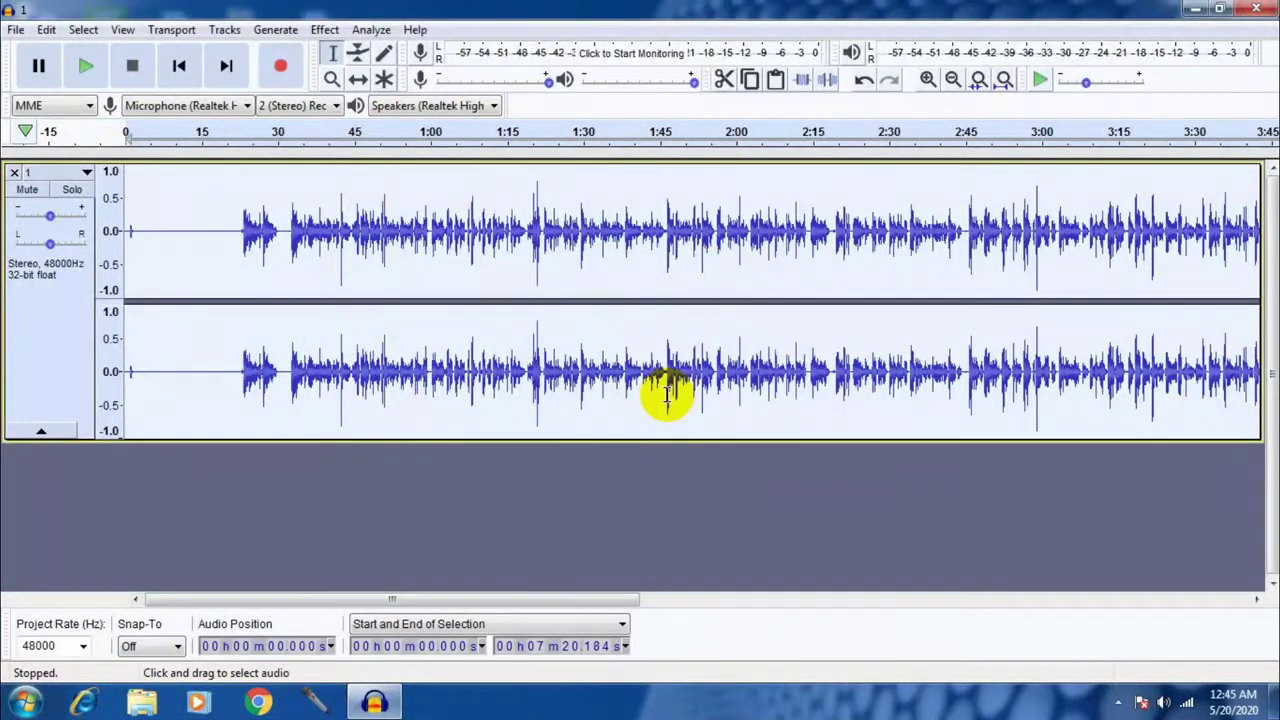
Compress the track with threshold -12 dB, noise floor -40 dB, ratio 2:1, attack 0.20 secs, release 1.0 secs and make-up gain for 0 dB
left_click(324, 29)
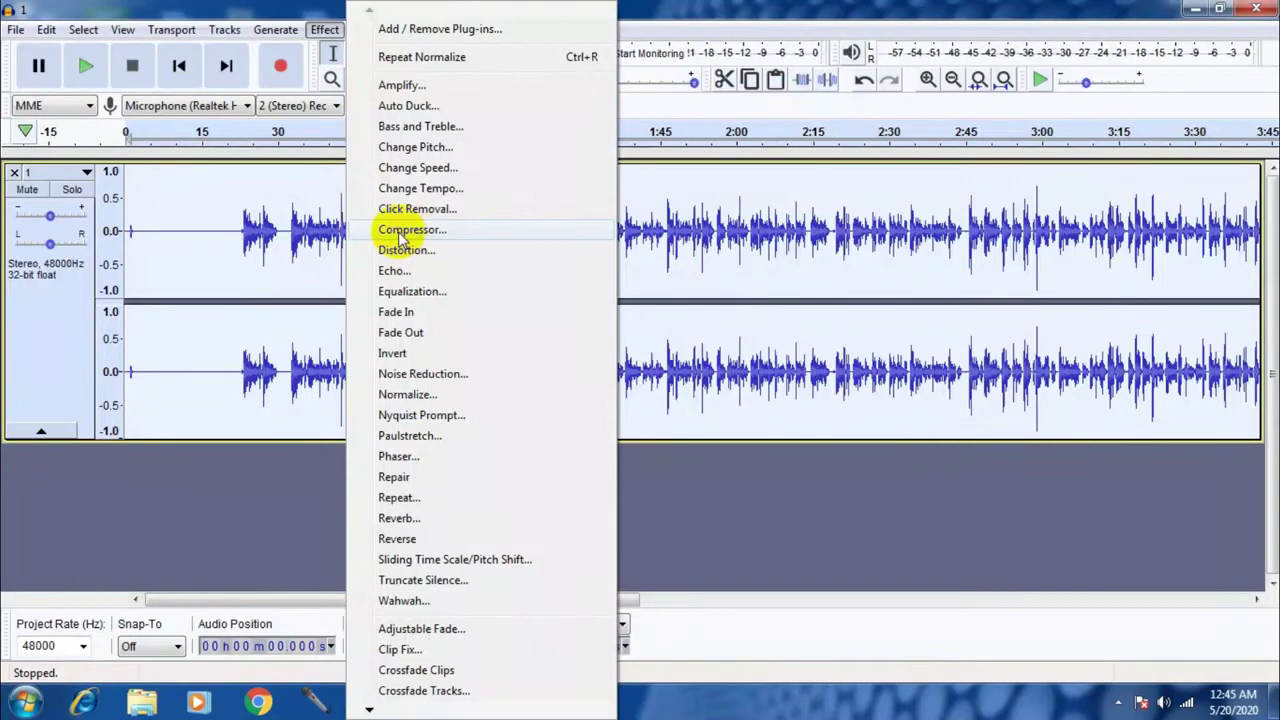
left_click(403, 232)
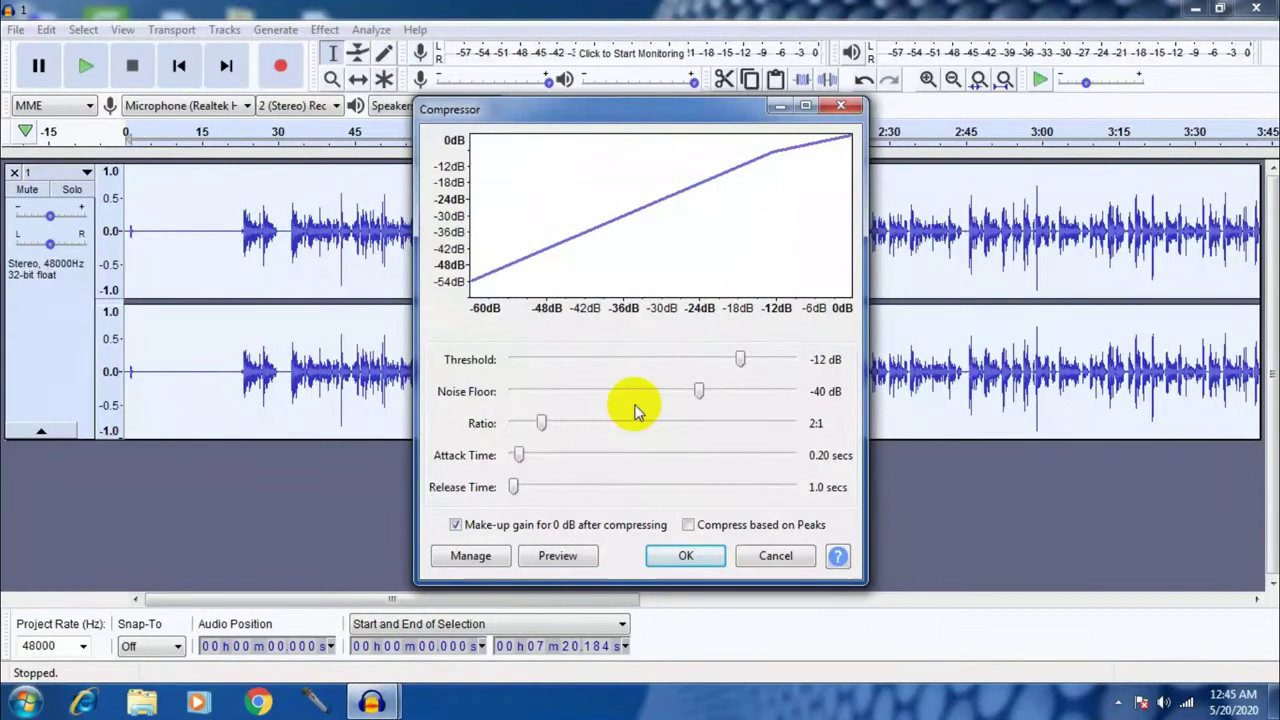
left_click(683, 557)
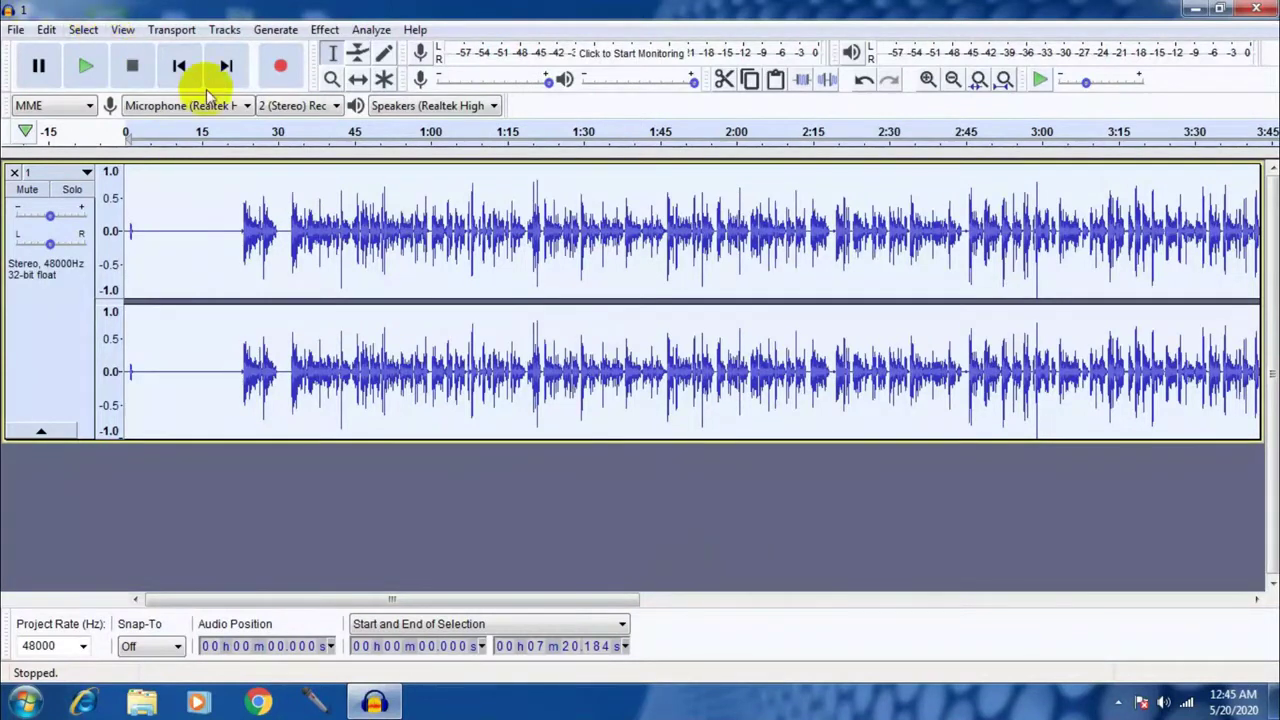
Apply Equalization to the whole track using the Bass Boost curve
left_click(326, 30)
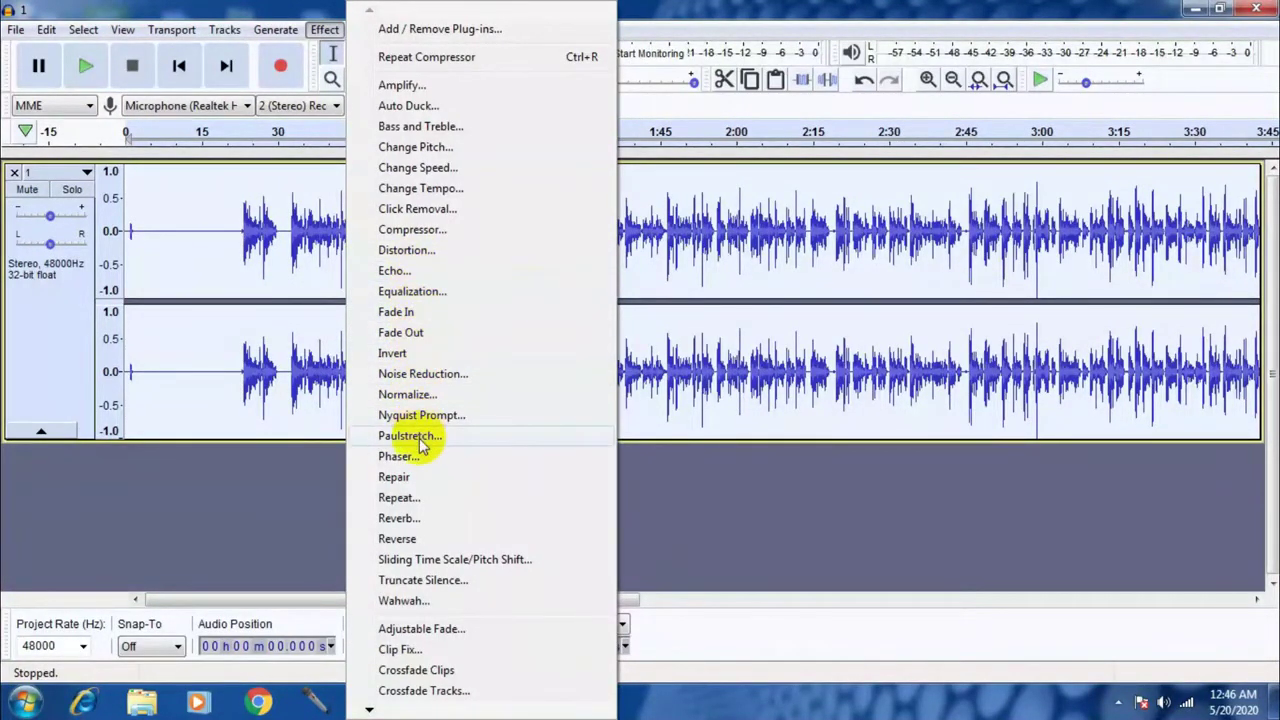
left_click(398, 293)
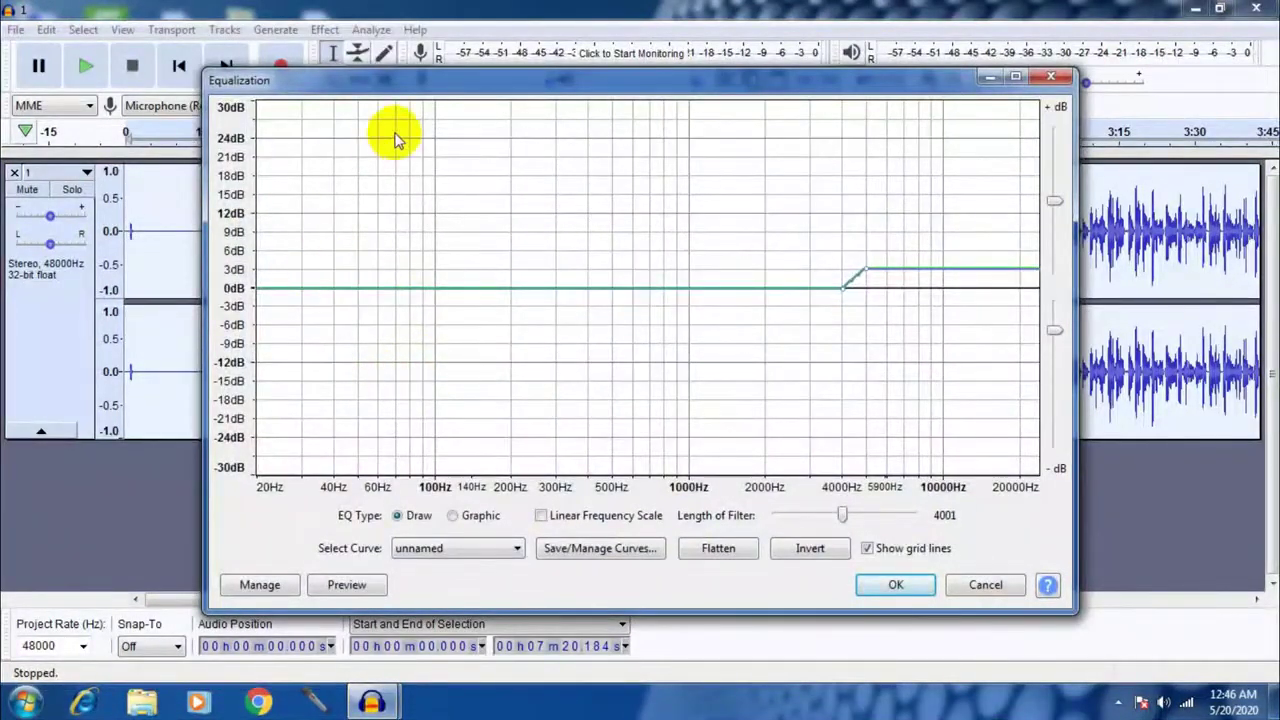
left_click(460, 548)
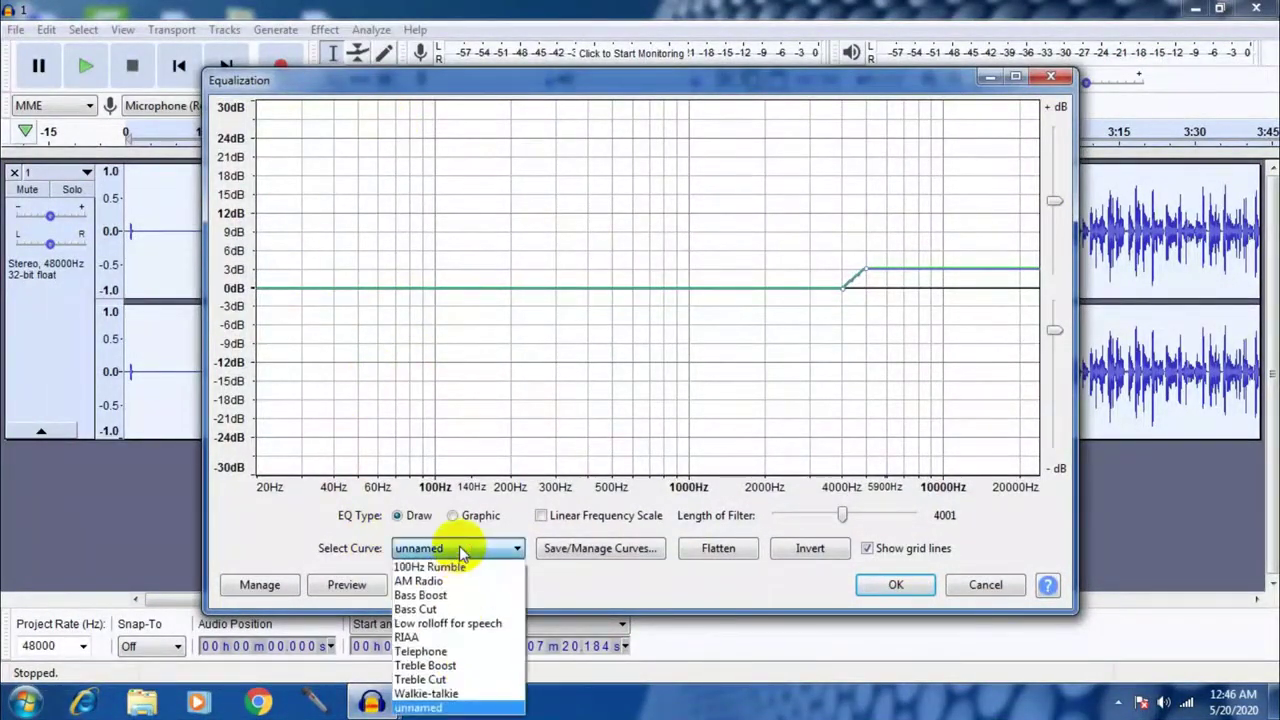
left_click(438, 595)
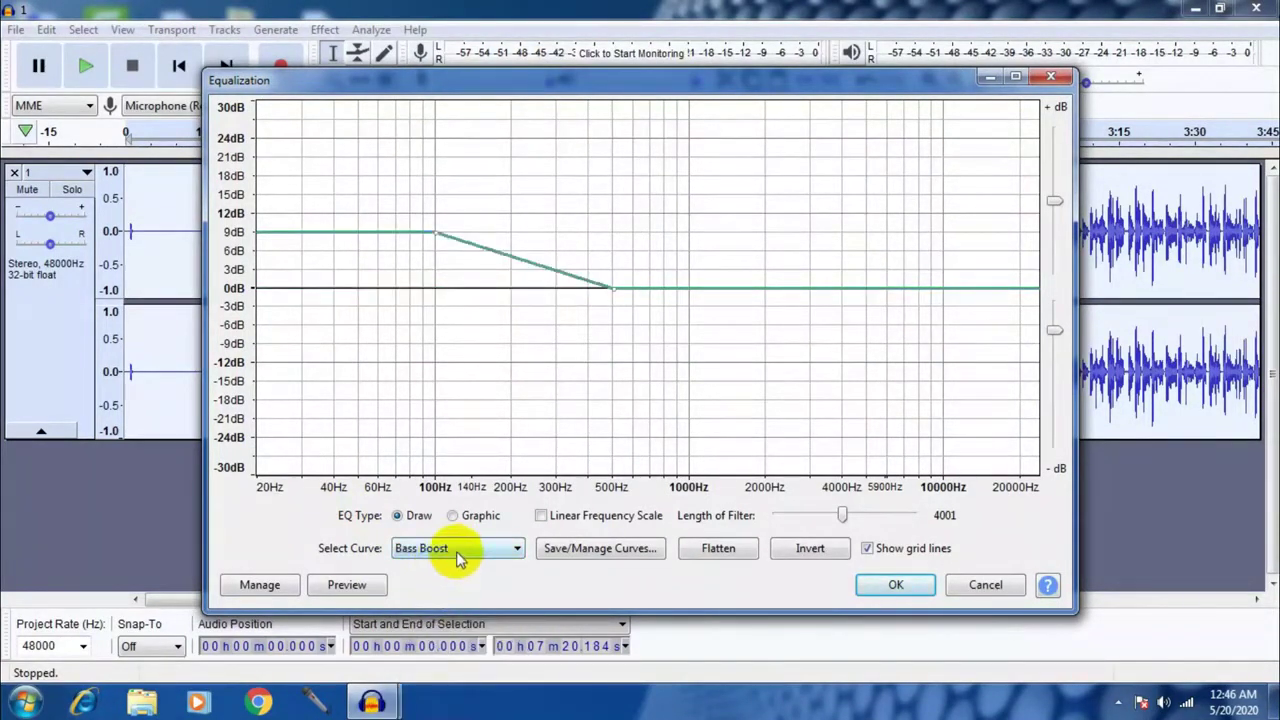
left_click(458, 558)
left_click(445, 593)
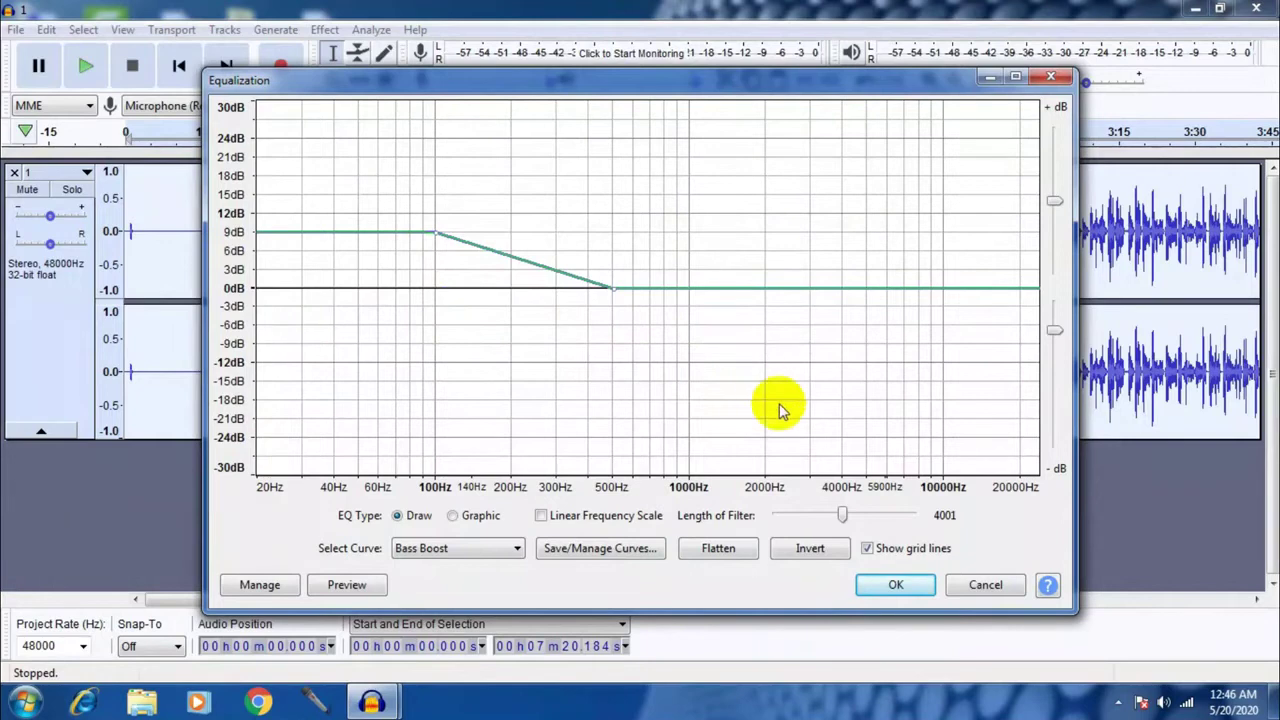
left_click(894, 586)
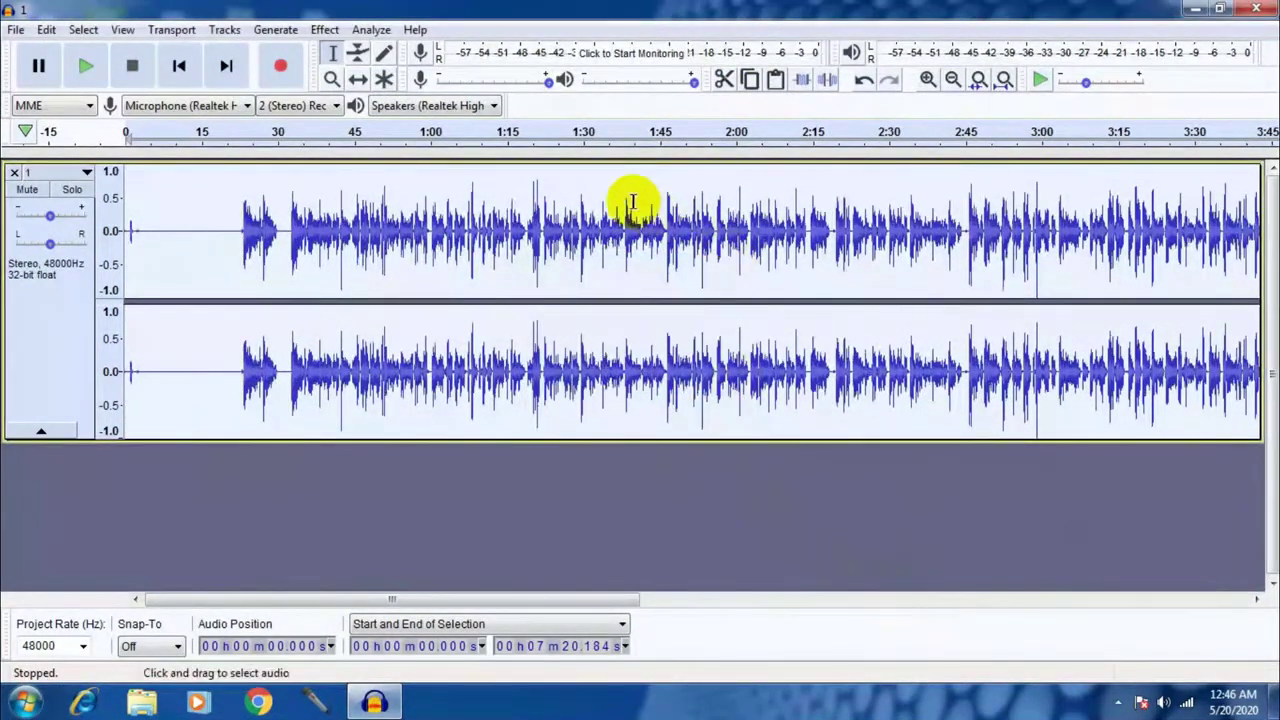
Apply Equalization to the whole track using the Treble Boost curve with its high-frequency boost lowered to about 3 dB
left_click(322, 30)
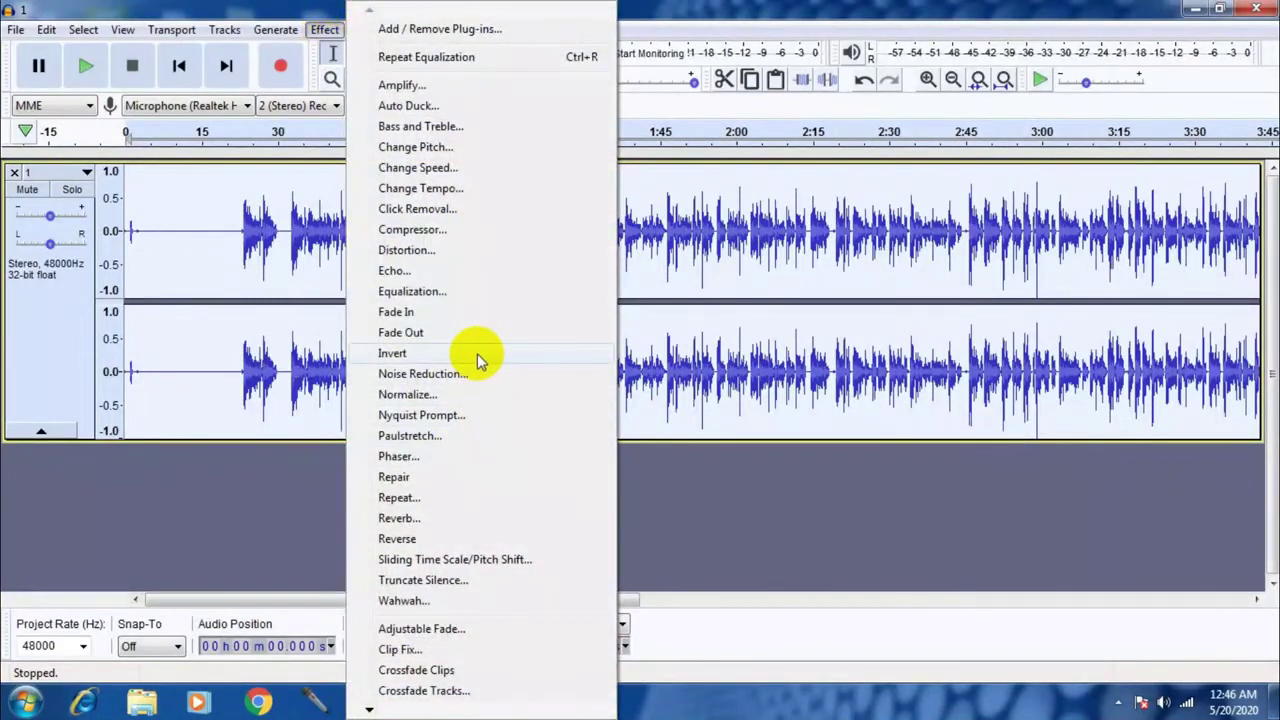
left_click(414, 291)
left_click(443, 548)
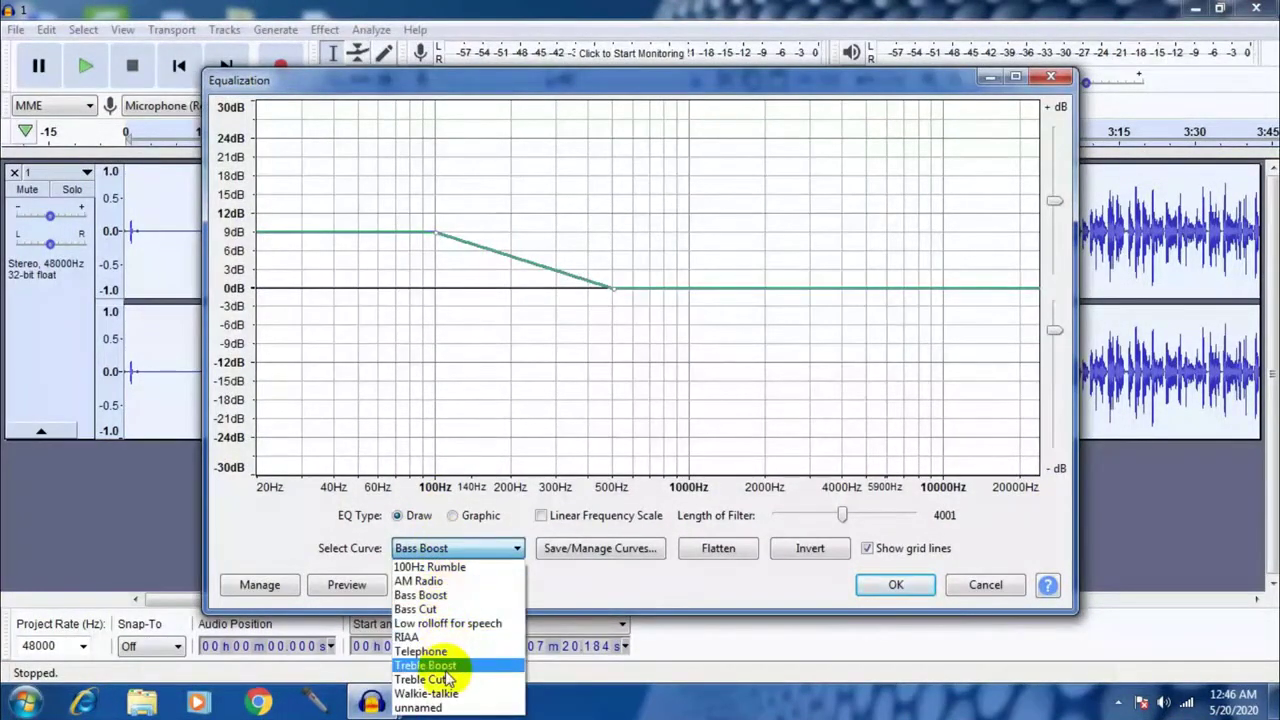
left_click(445, 668)
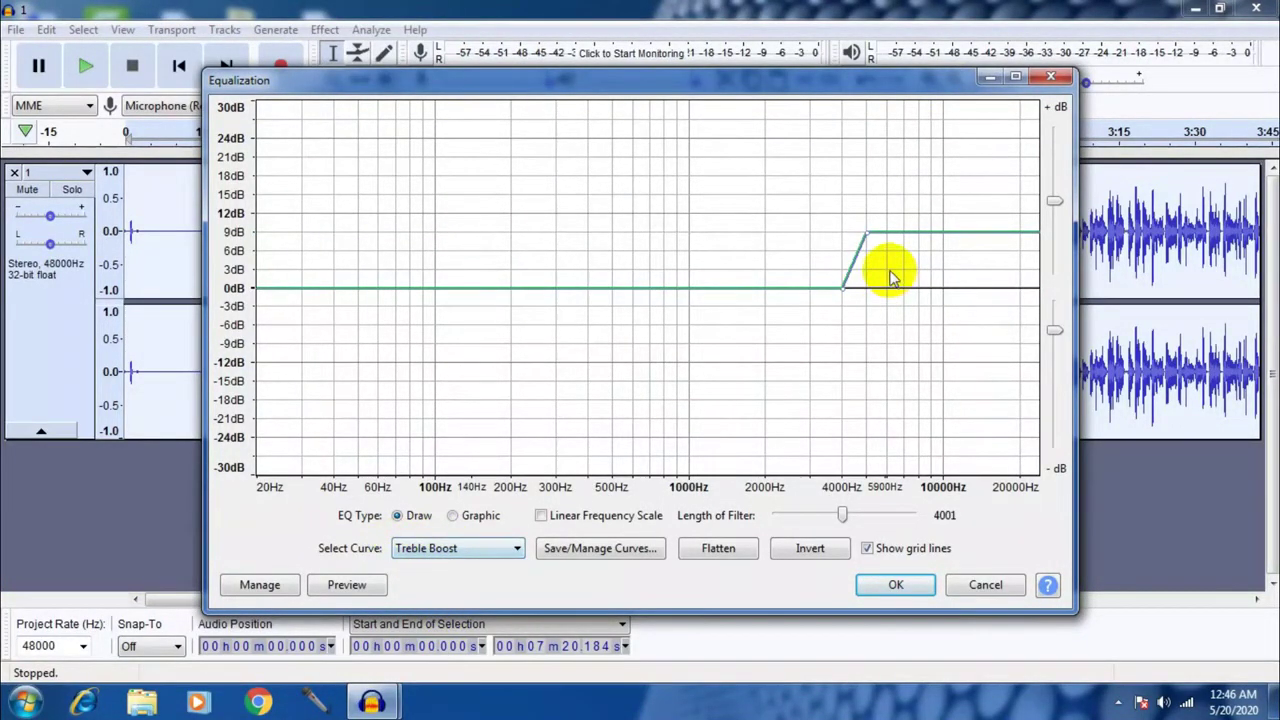
left_click_drag(864, 270, 858, 271)
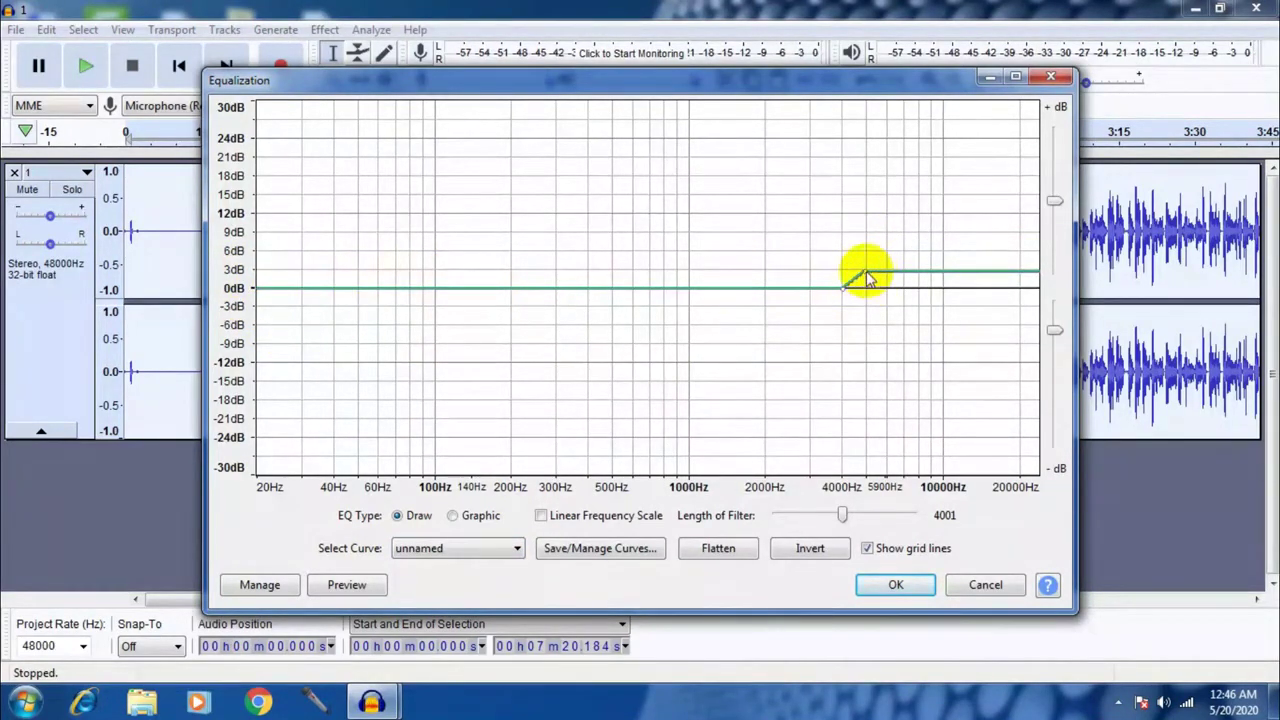
left_click(893, 586)
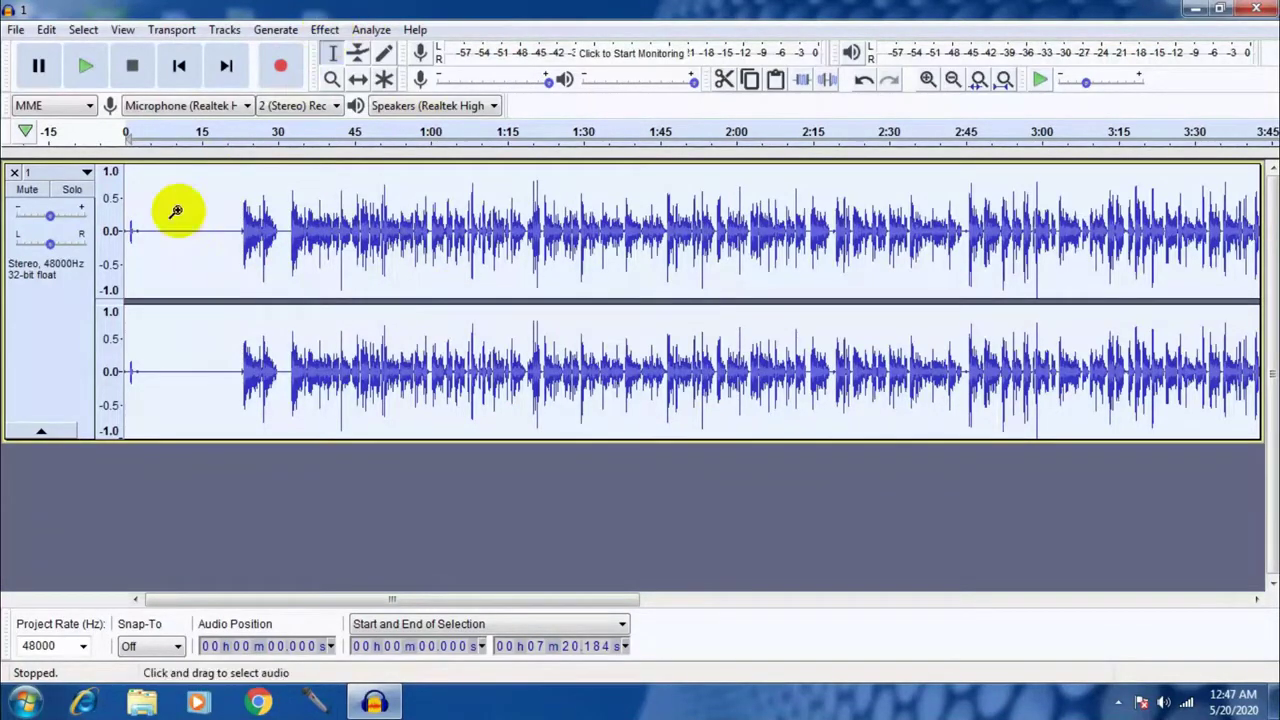
Amplify the whole track to a new peak amplitude of 3 dB with clipping allowed
left_click(63, 345)
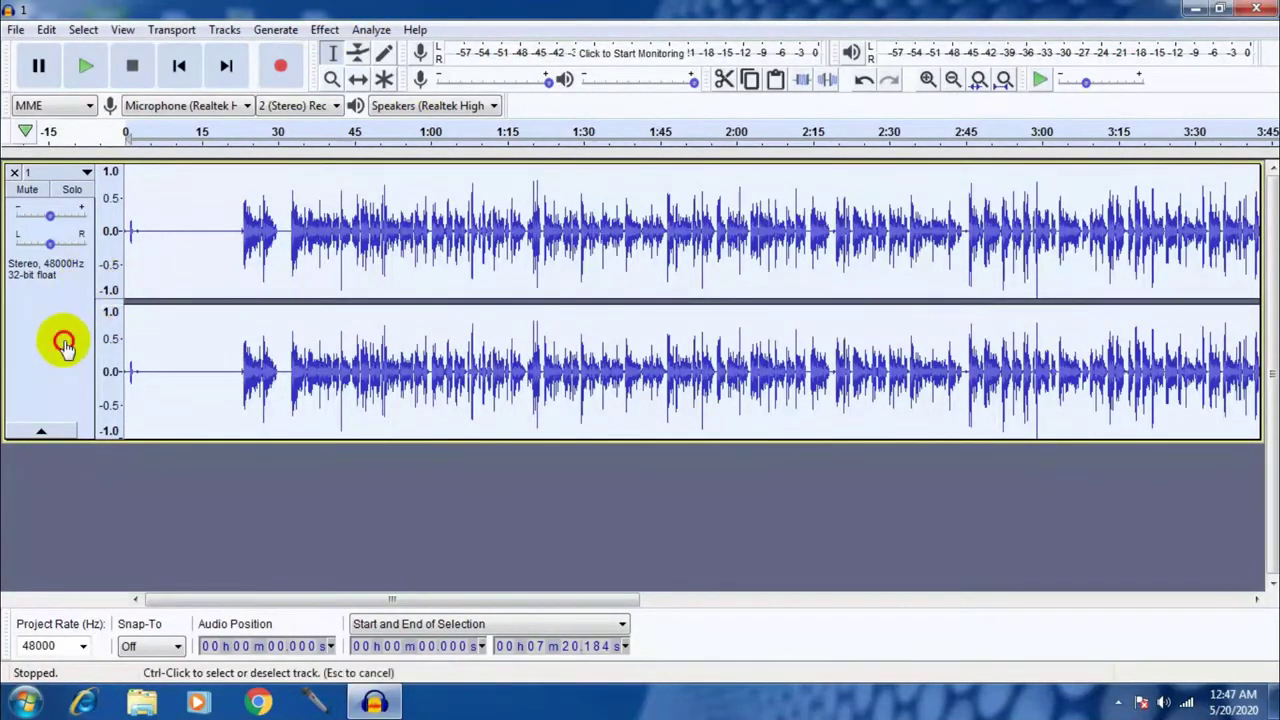
left_click(325, 30)
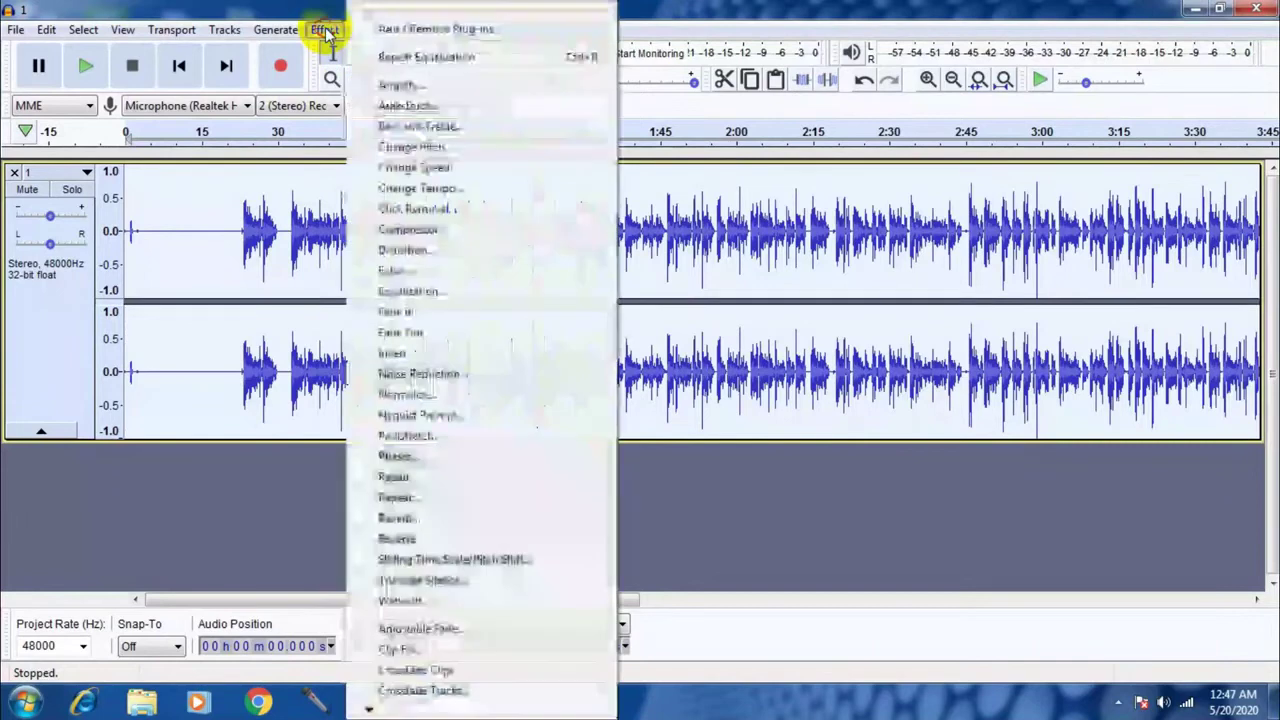
left_click(405, 88)
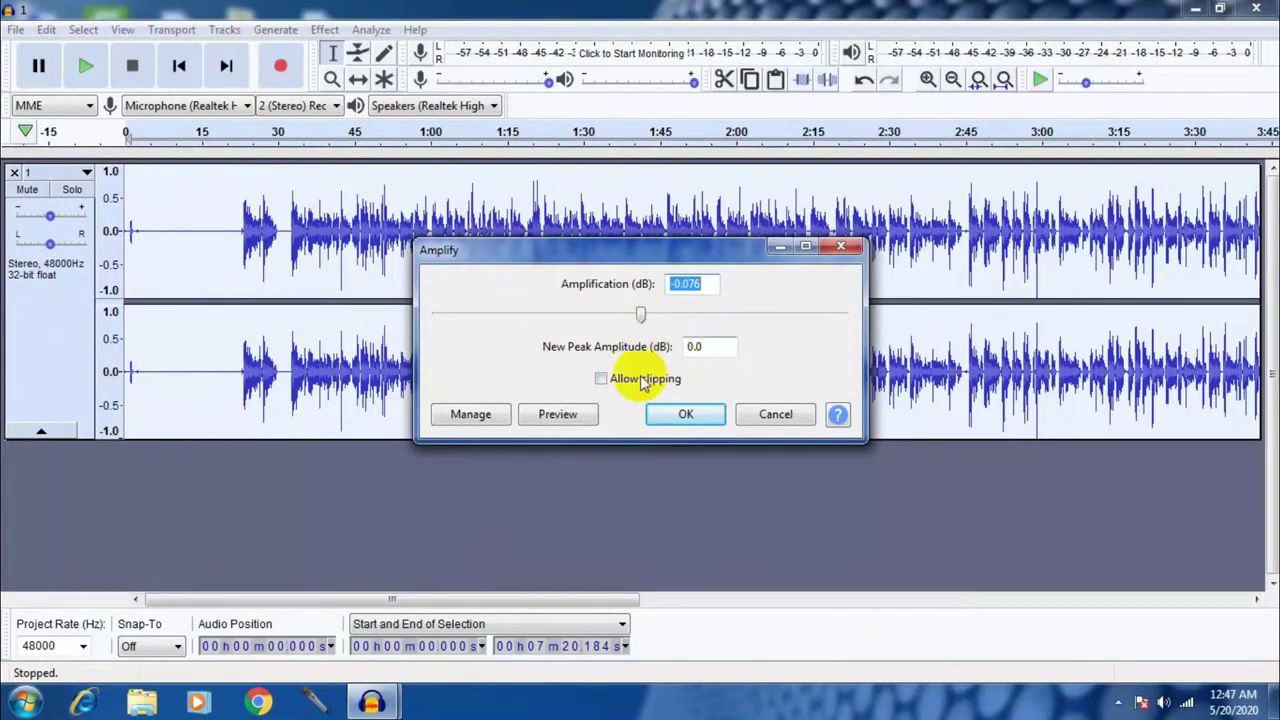
left_click(600, 379)
left_click(720, 346)
key("BackSpace")
key("BackSpace")
key("BackSpace")
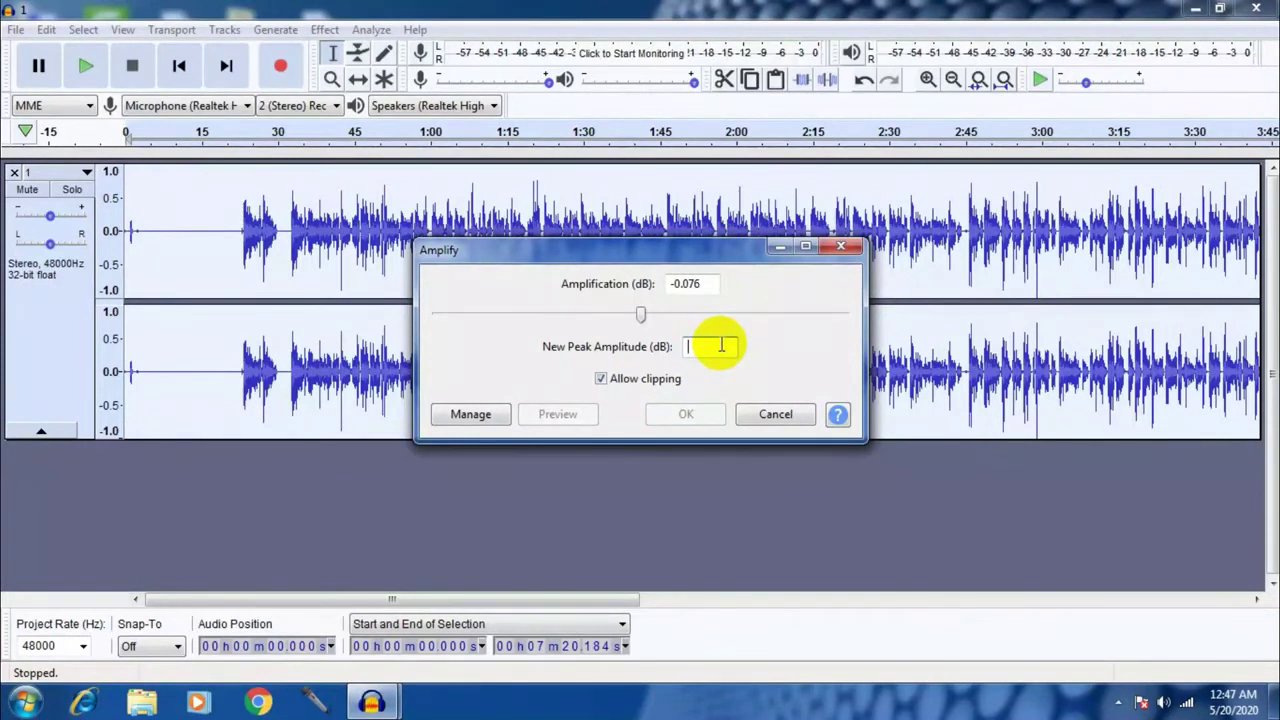
type("1")
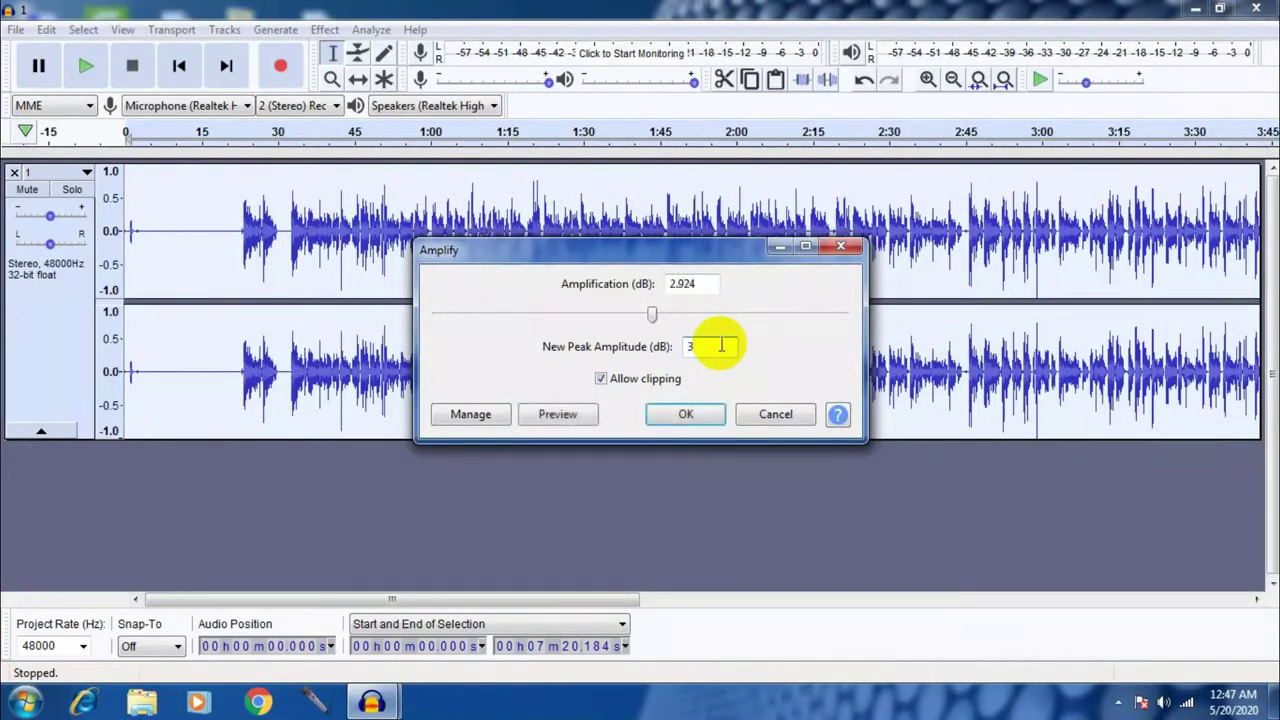
left_click(686, 414)
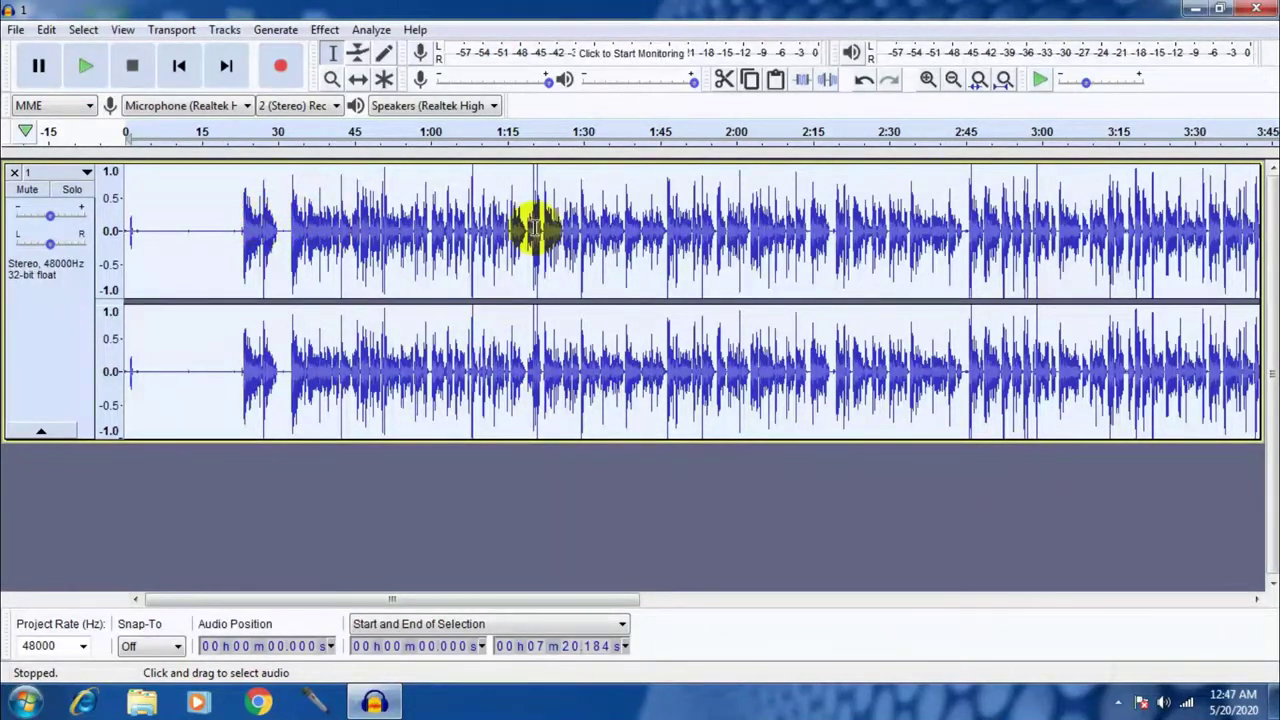
Play back the processed track from about 32 seconds to check the sound, and pause it
left_click(288, 234)
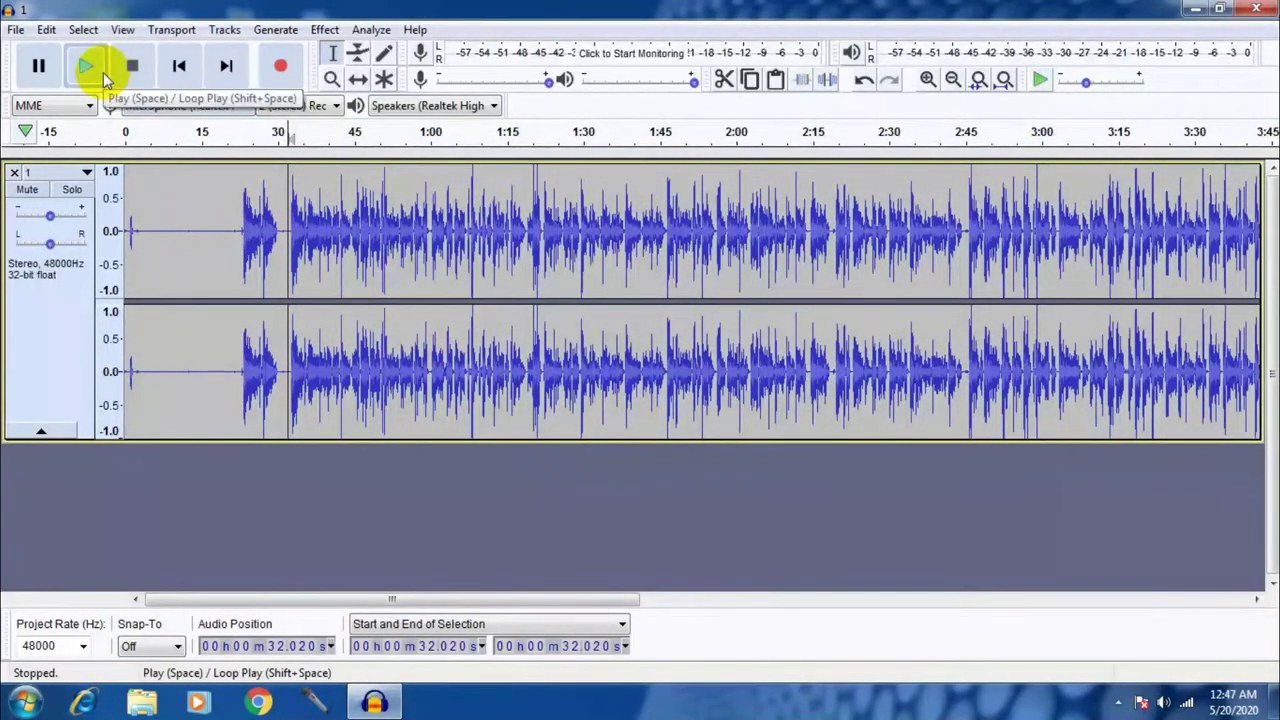
left_click(86, 66)
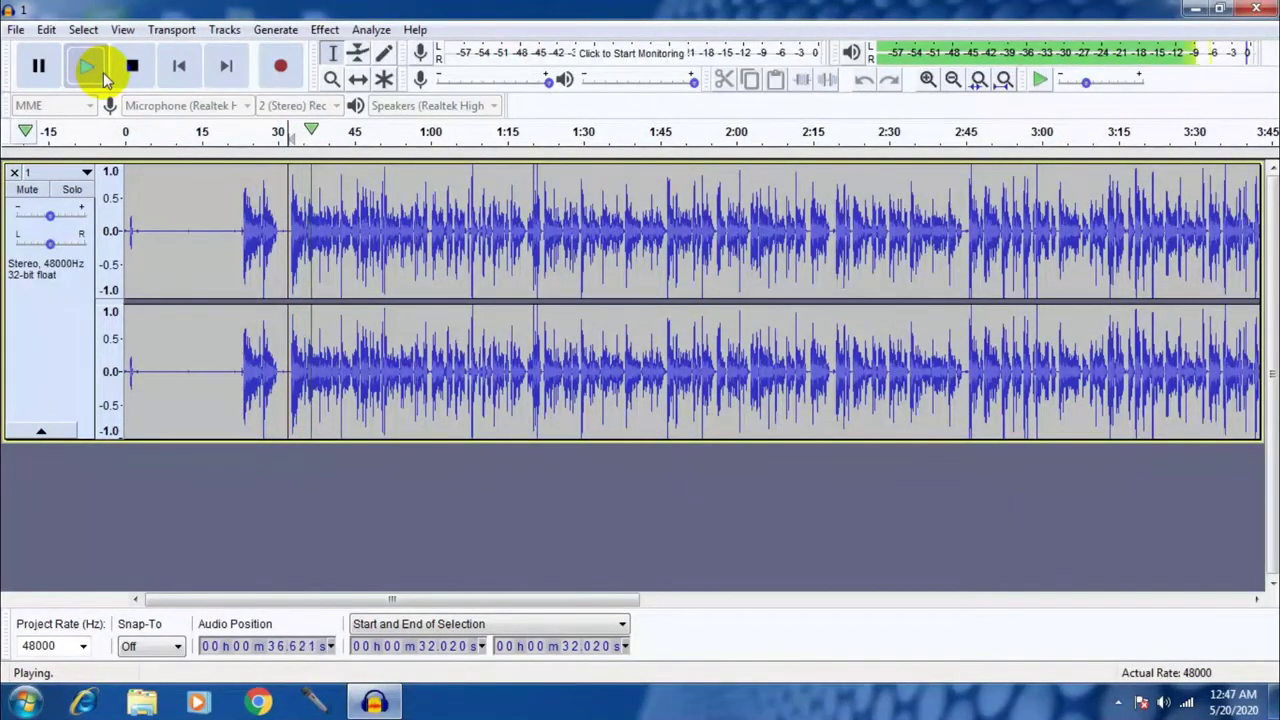
left_click(35, 67)
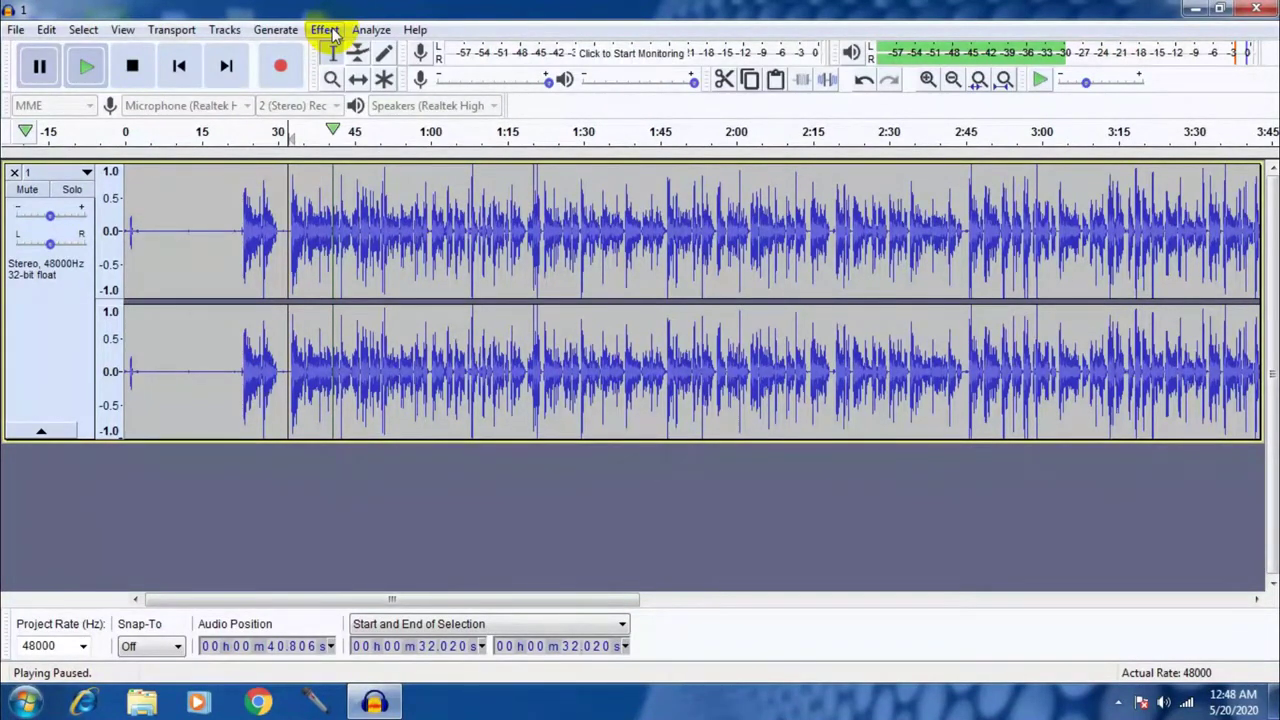
Review the Change Pitch settings for the whole track and close them without applying a change
left_click(69, 337)
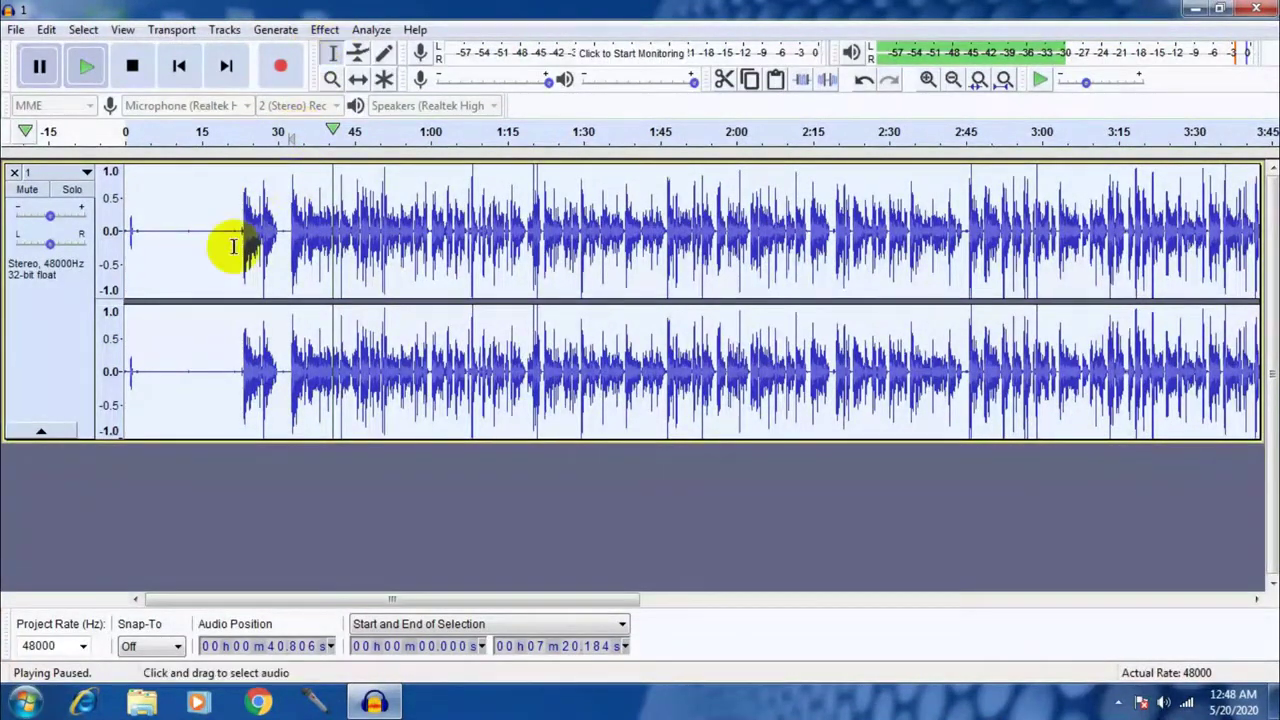
left_click(324, 30)
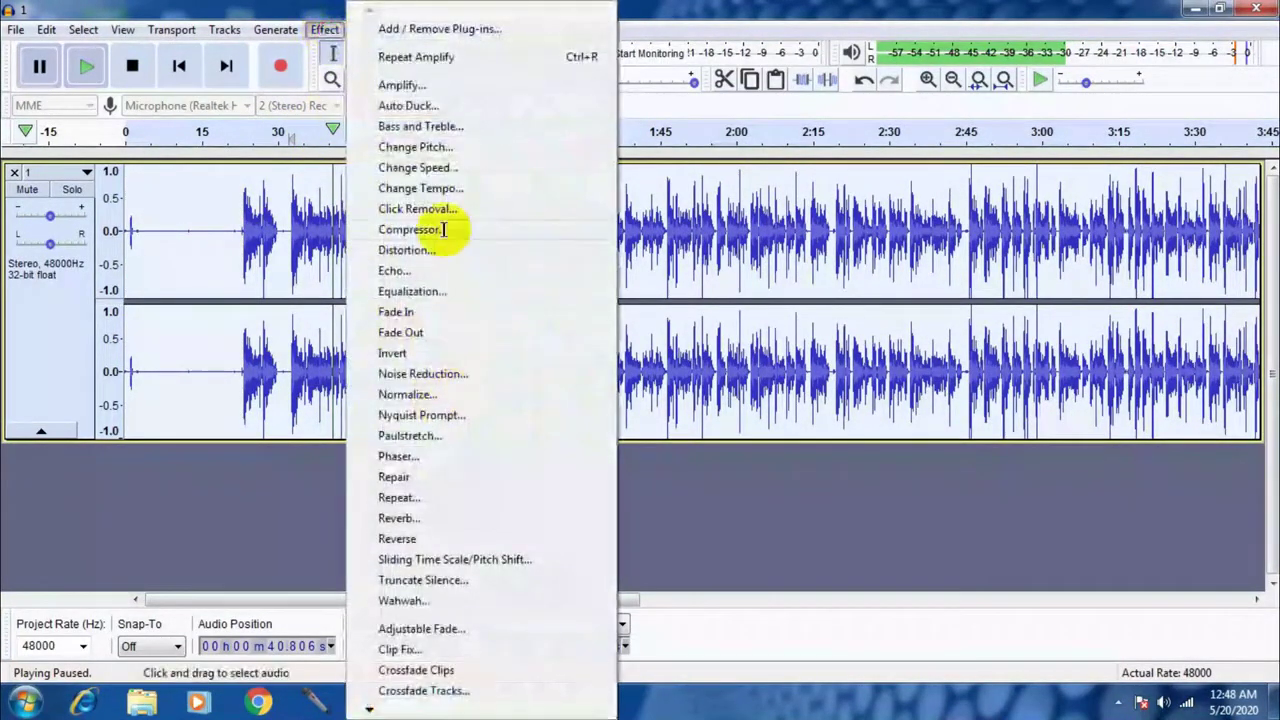
left_click(418, 150)
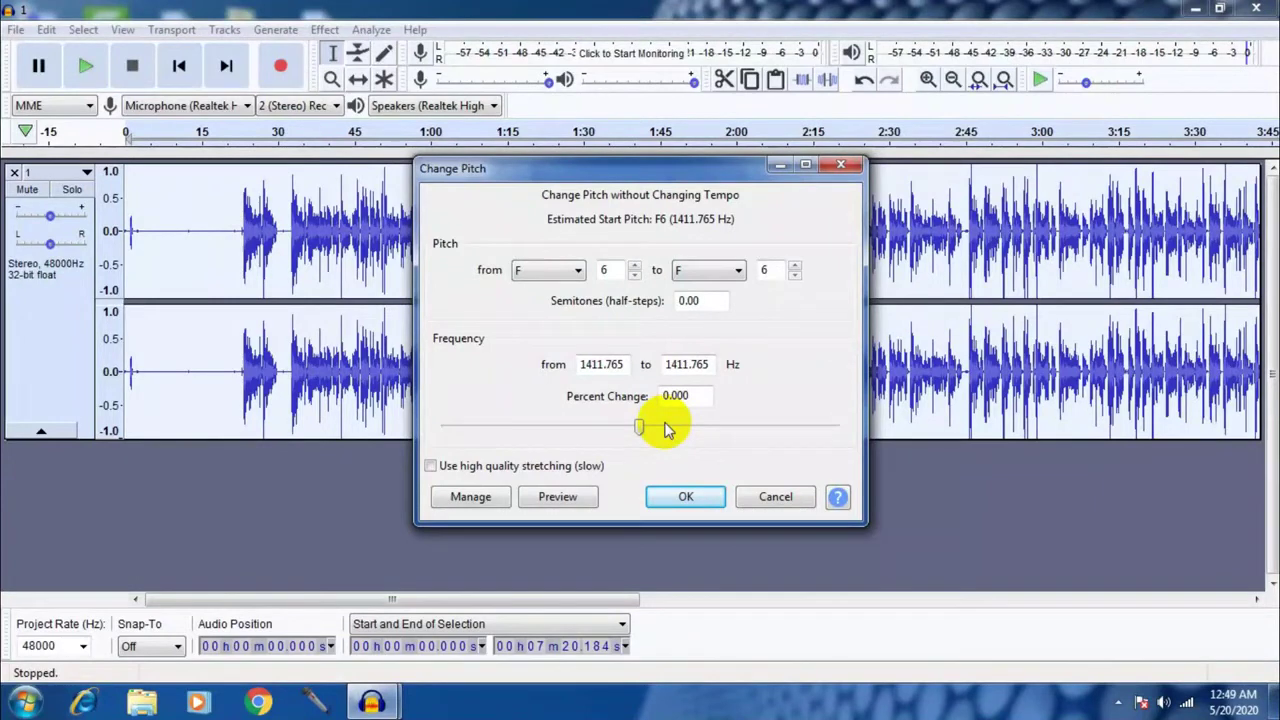
left_click(841, 164)
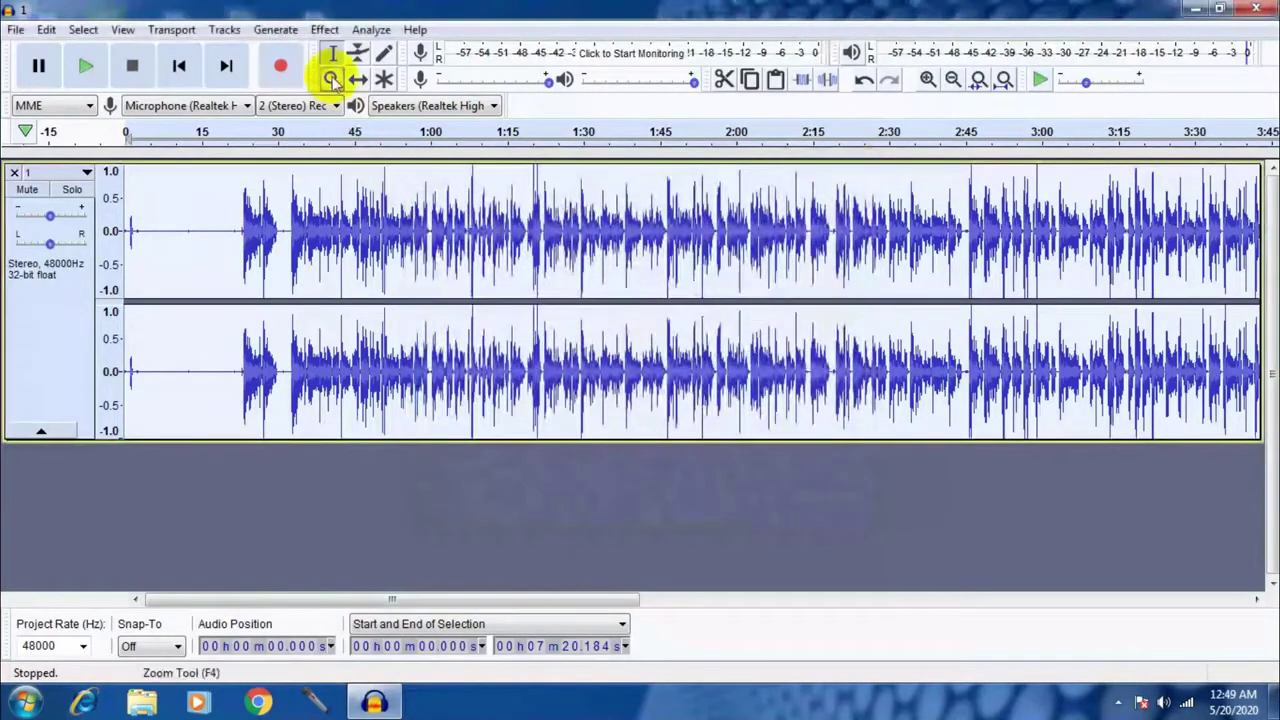
left_click(327, 30)
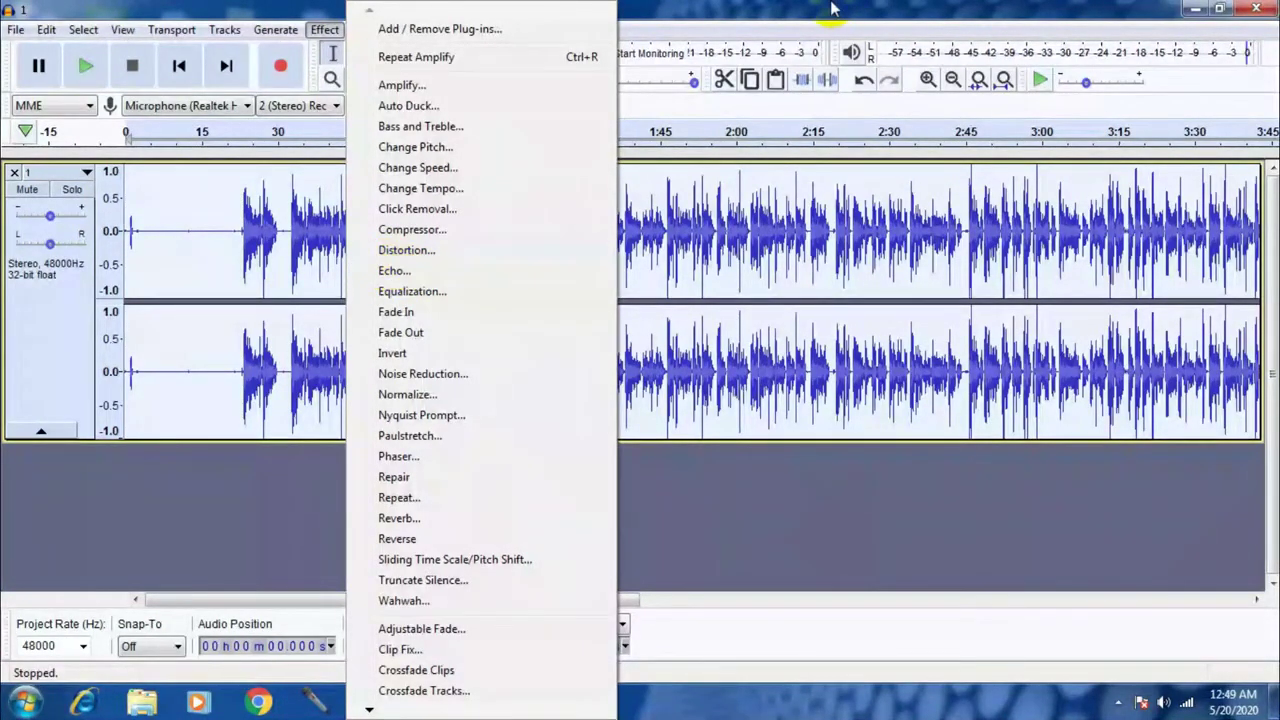
left_click(745, 14)
left_click(328, 31)
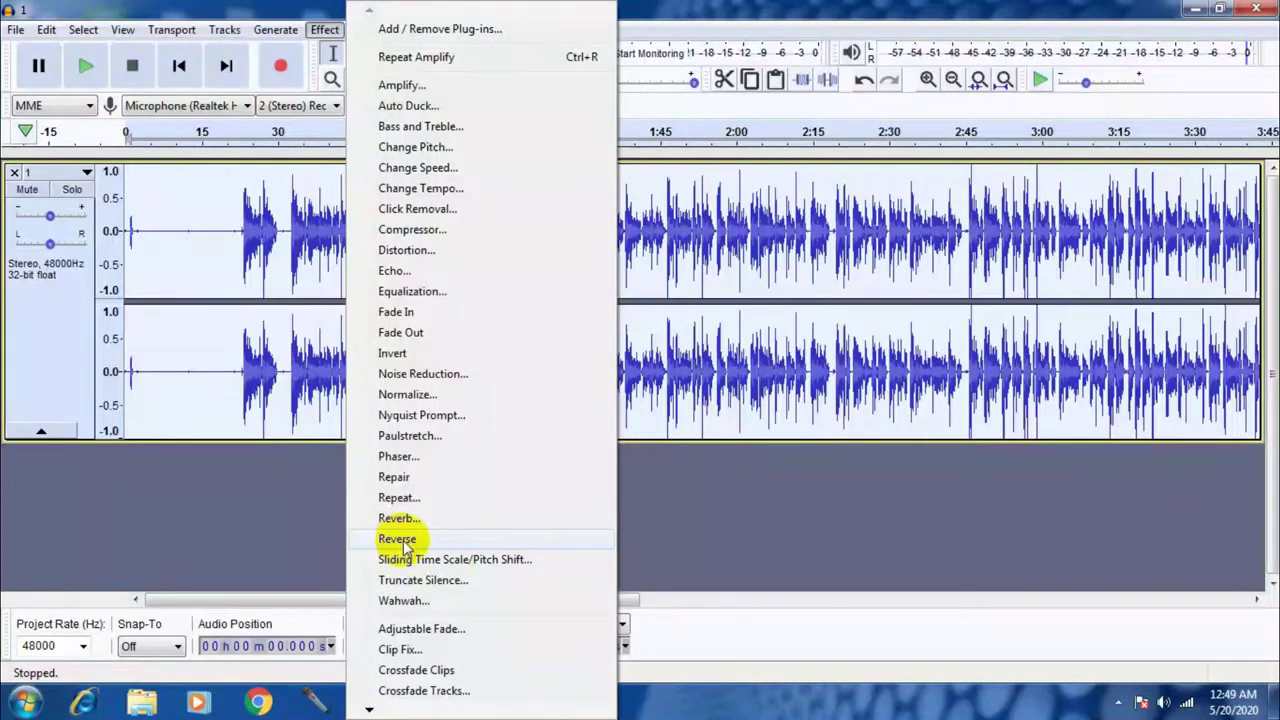
left_click(657, 8)
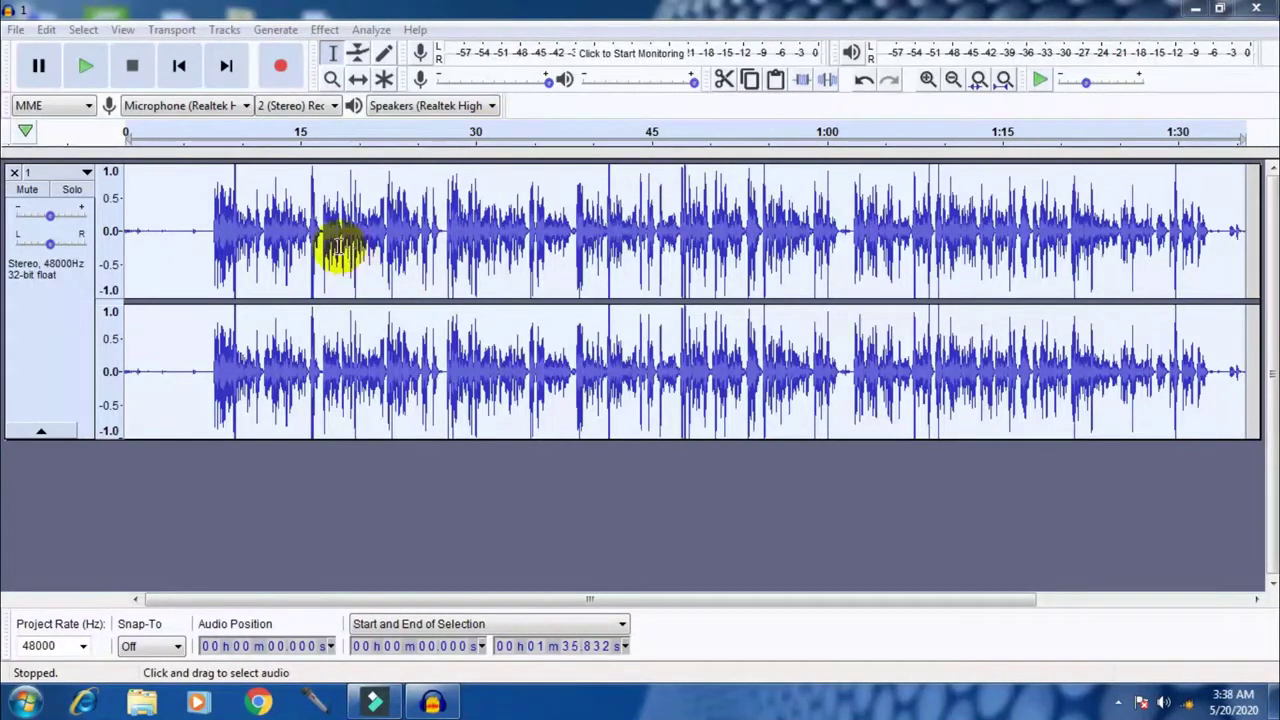
Start exporting the track as WAV (Microsoft) signed 16-bit PCM and name the file "voice edited"
left_click(57, 372)
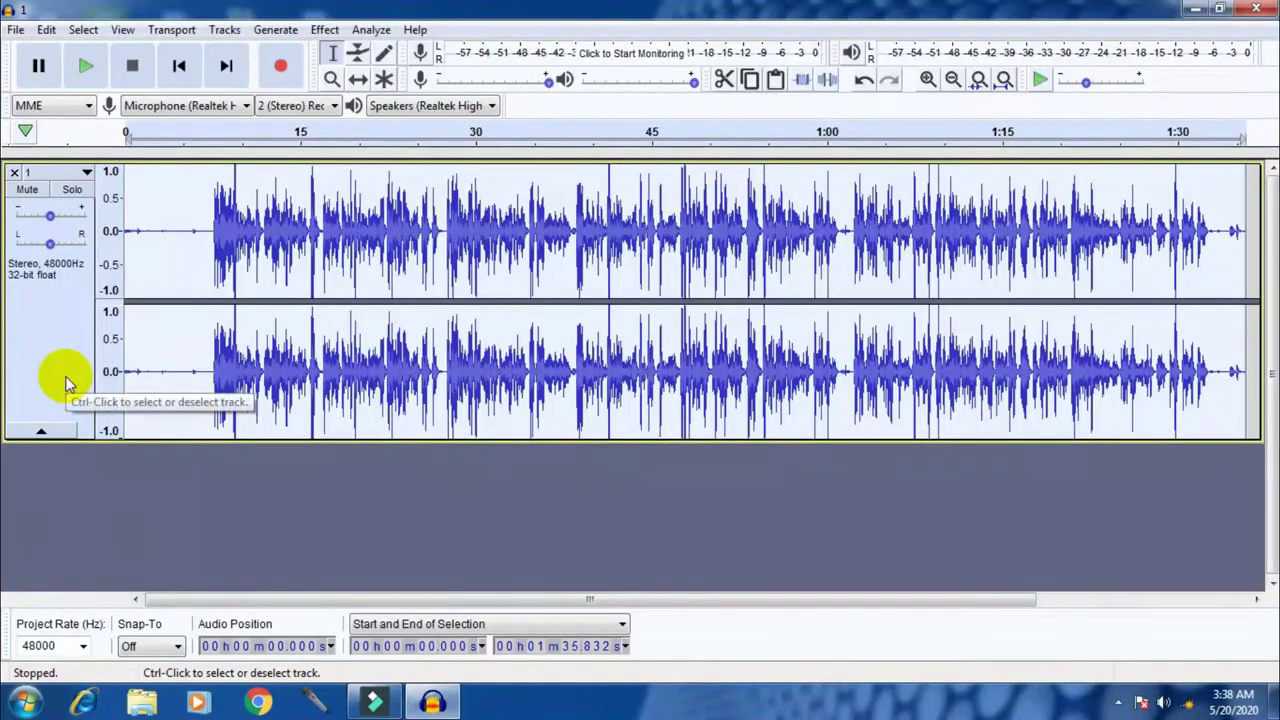
left_click(17, 30)
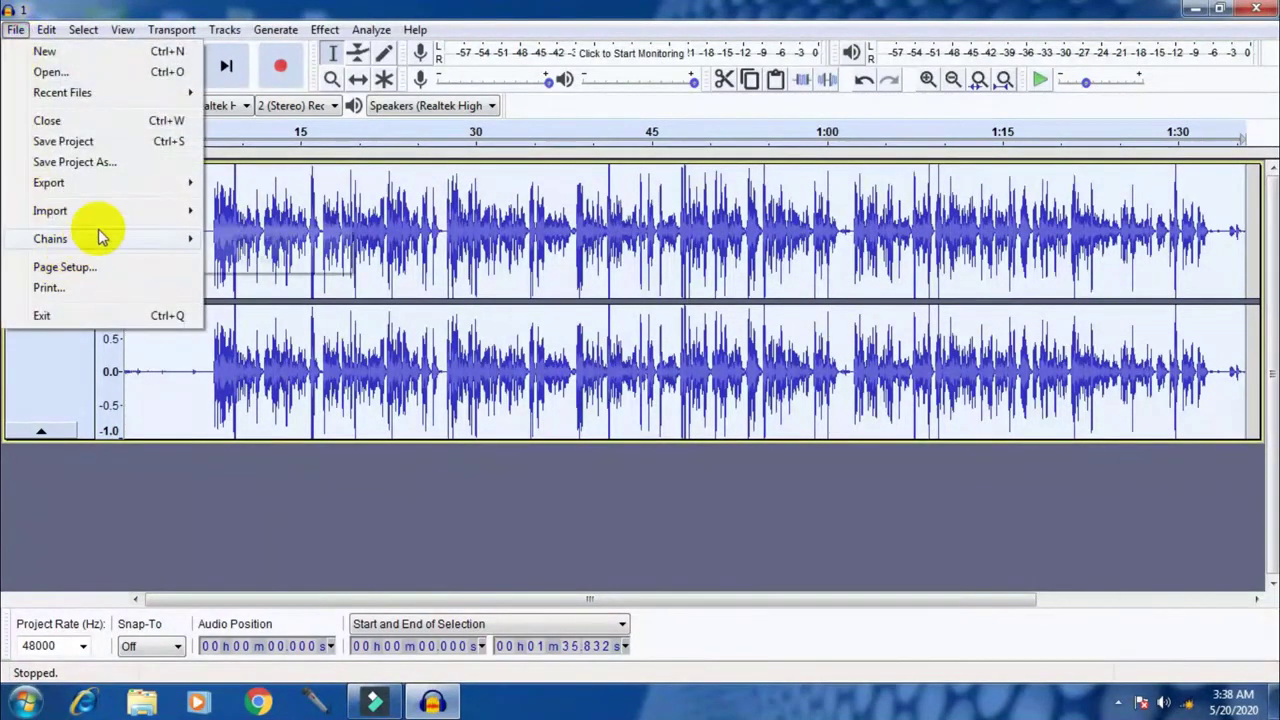
mouse_move(80, 186)
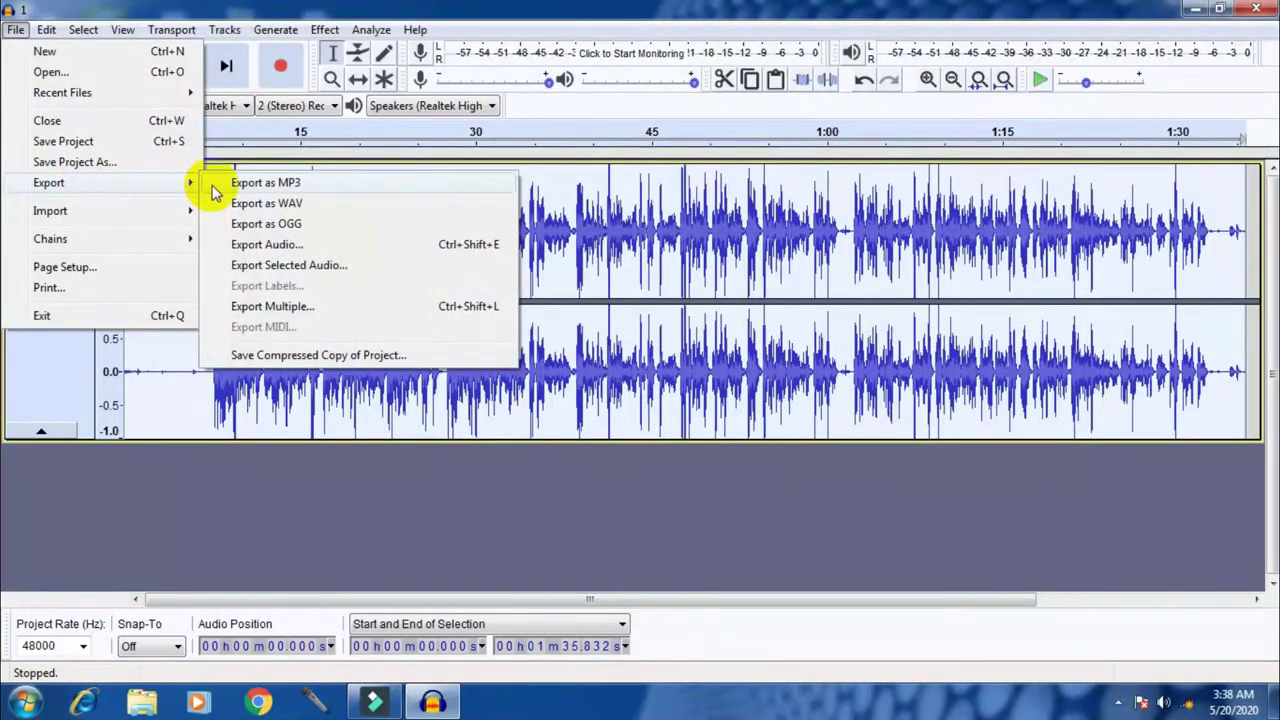
left_click(288, 205)
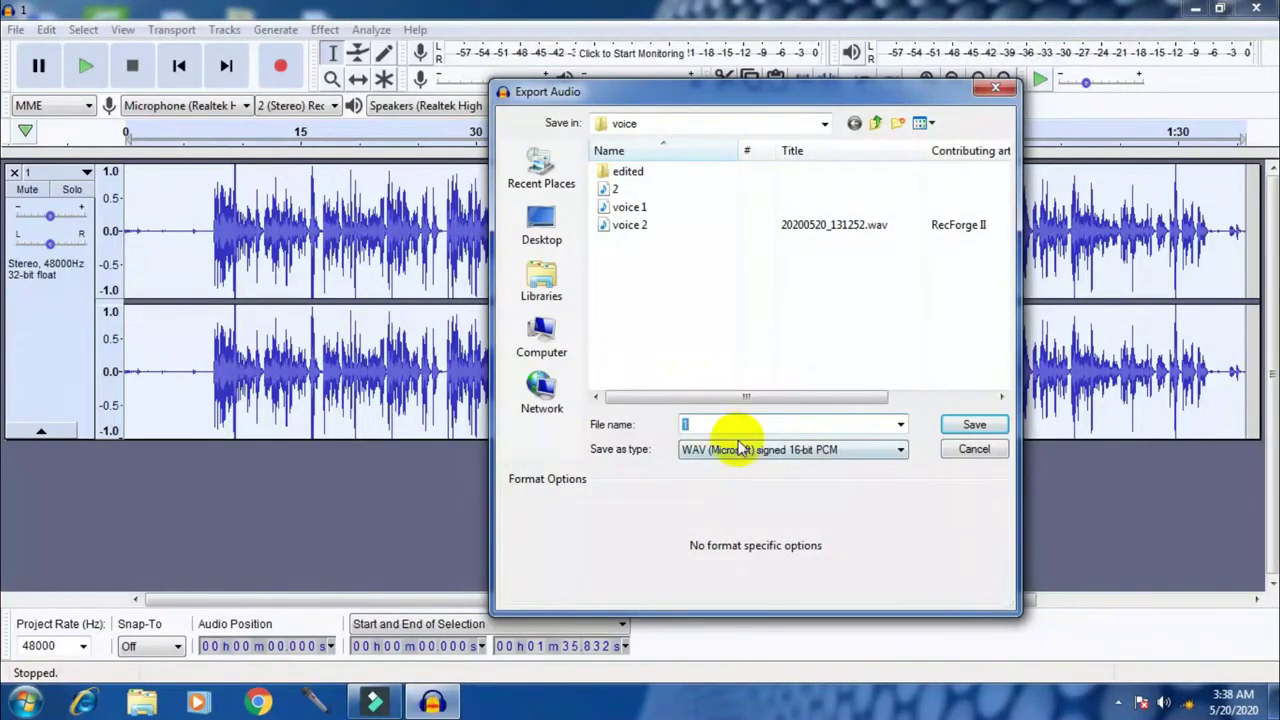
key("BackSpace")
type("v")
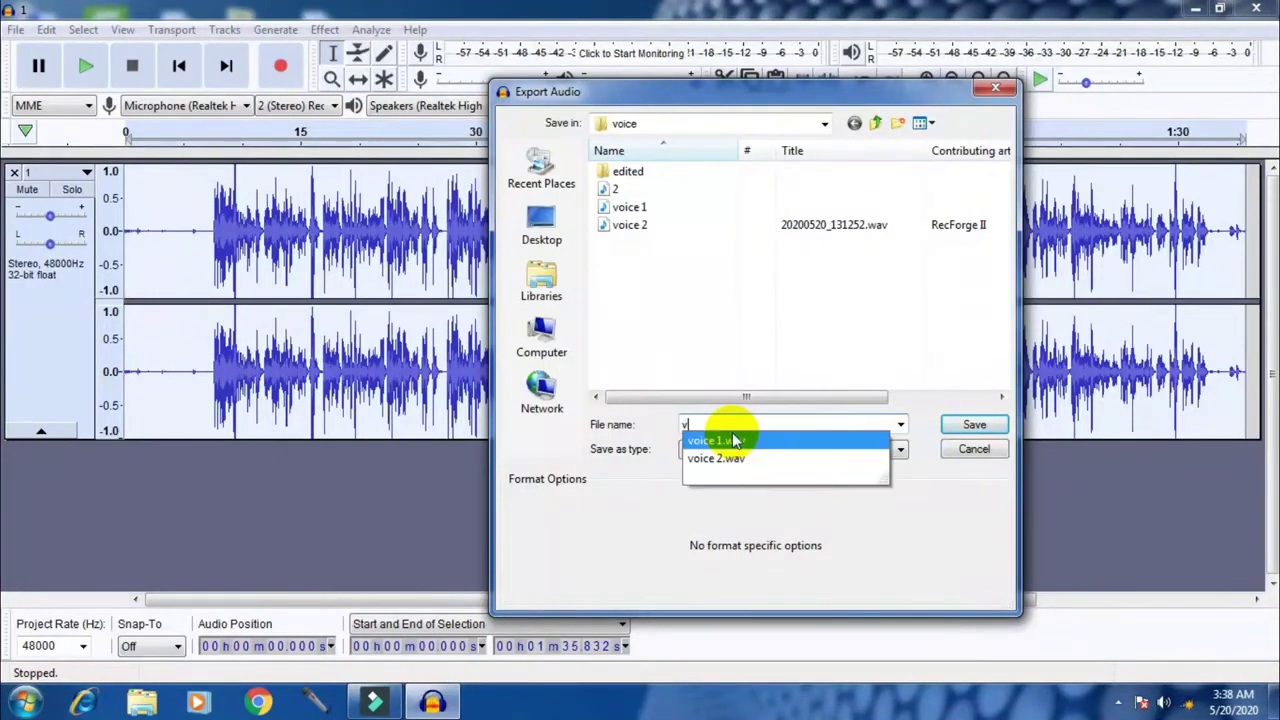
type("oice e")
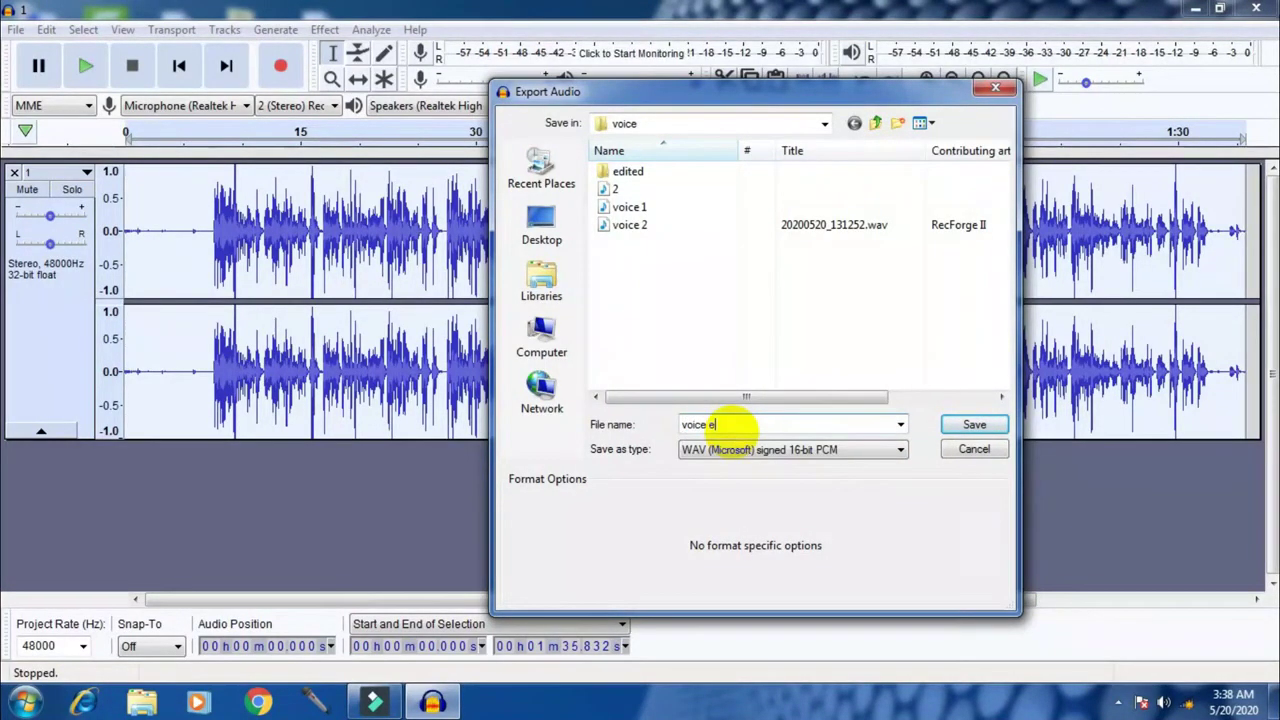
type("dited")
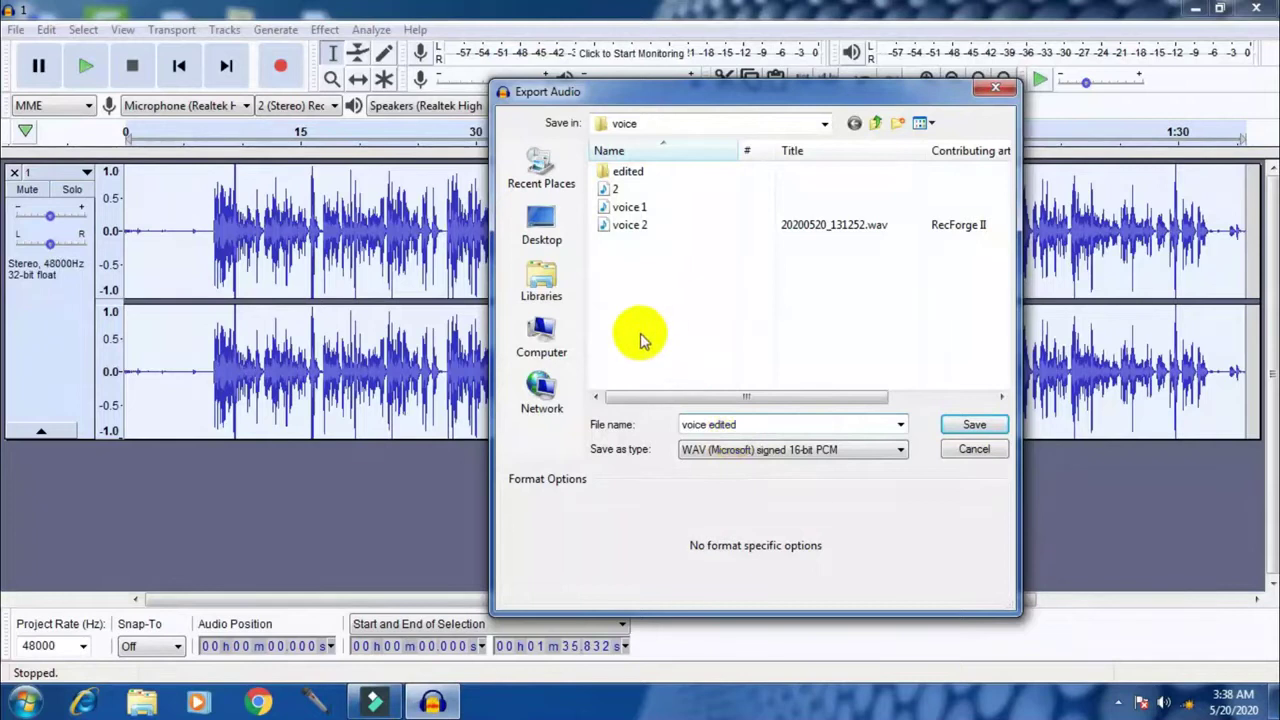
Save the exported file to Local Disk (E:), accepting the metadata tags as they are
left_click(540, 245)
left_click(560, 350)
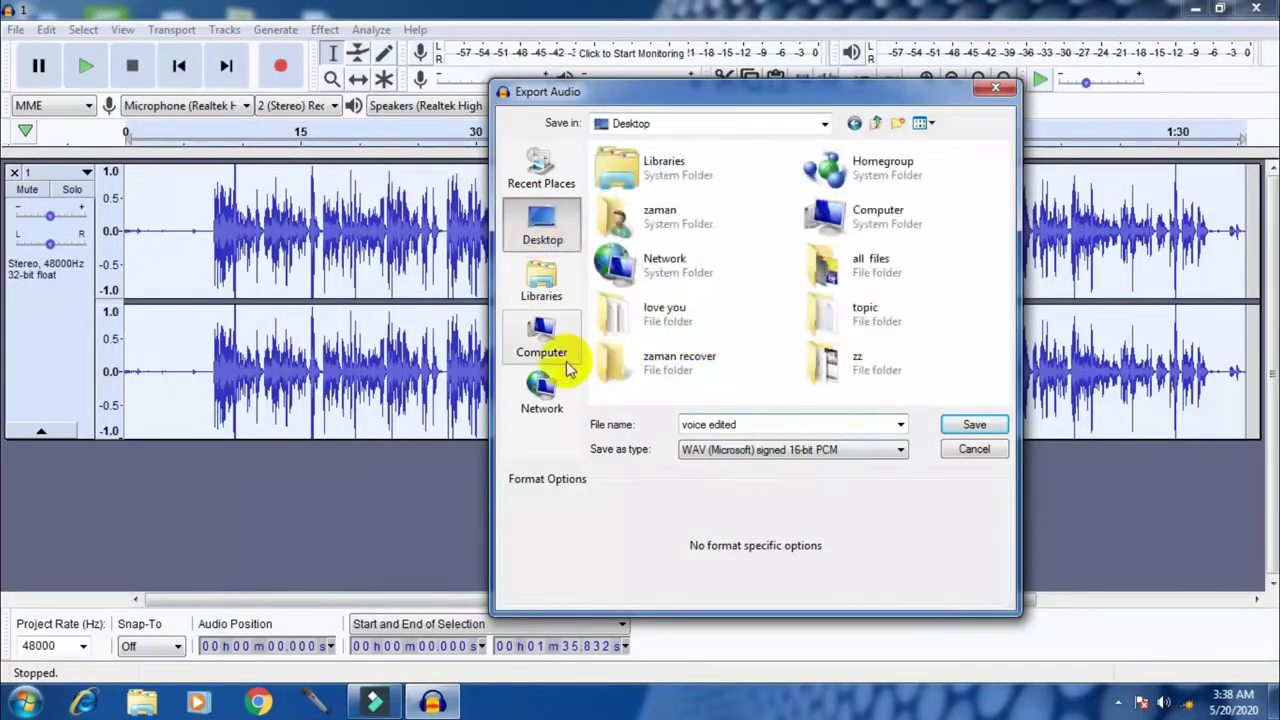
double_click(737, 280)
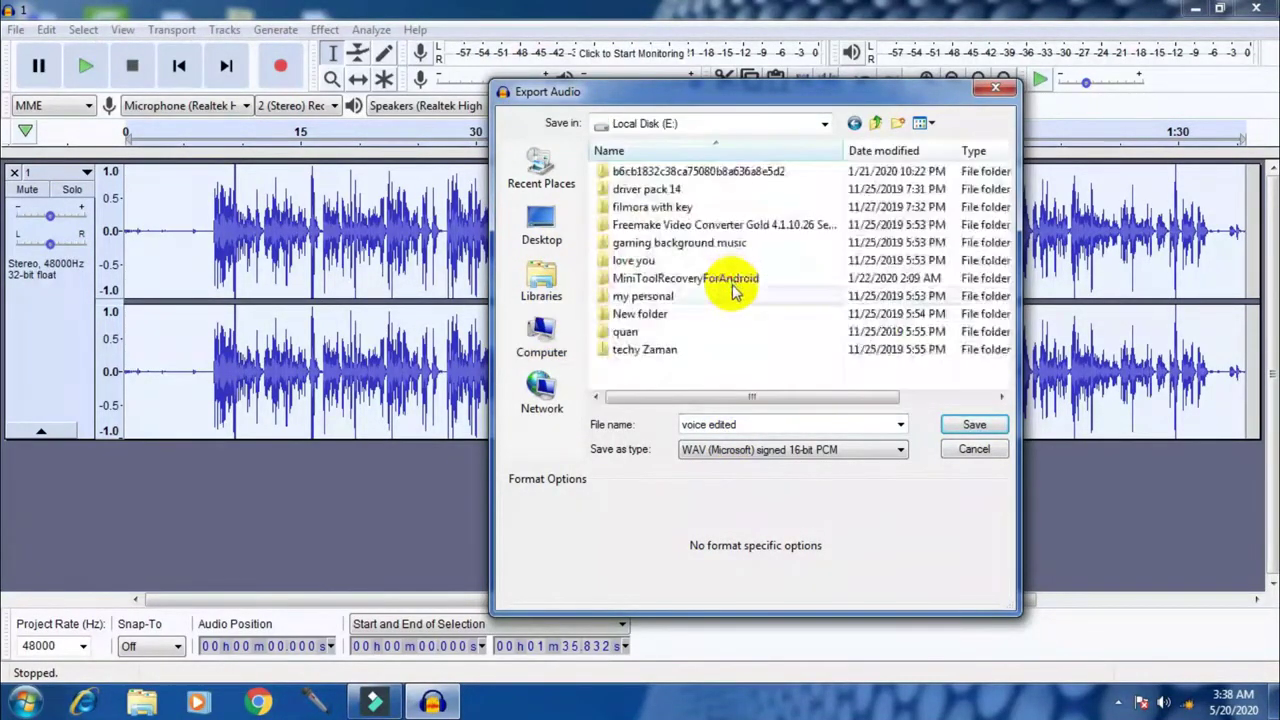
left_click(966, 427)
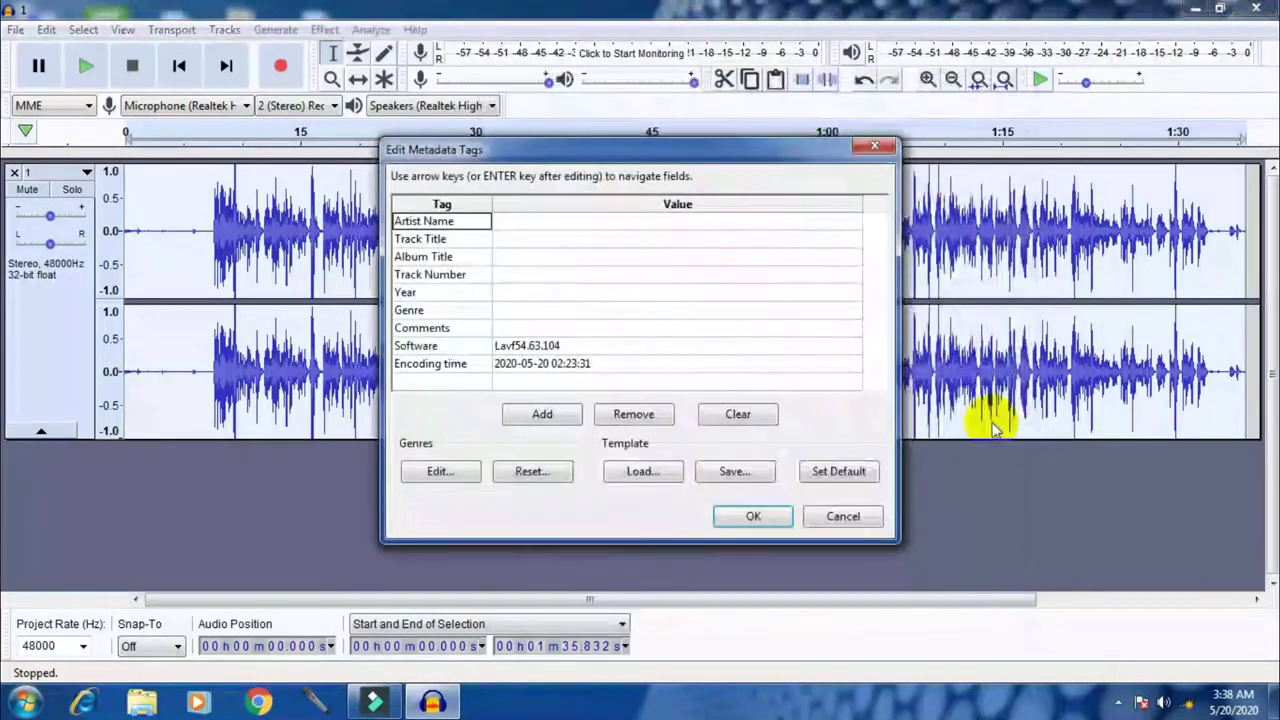
left_click(779, 516)
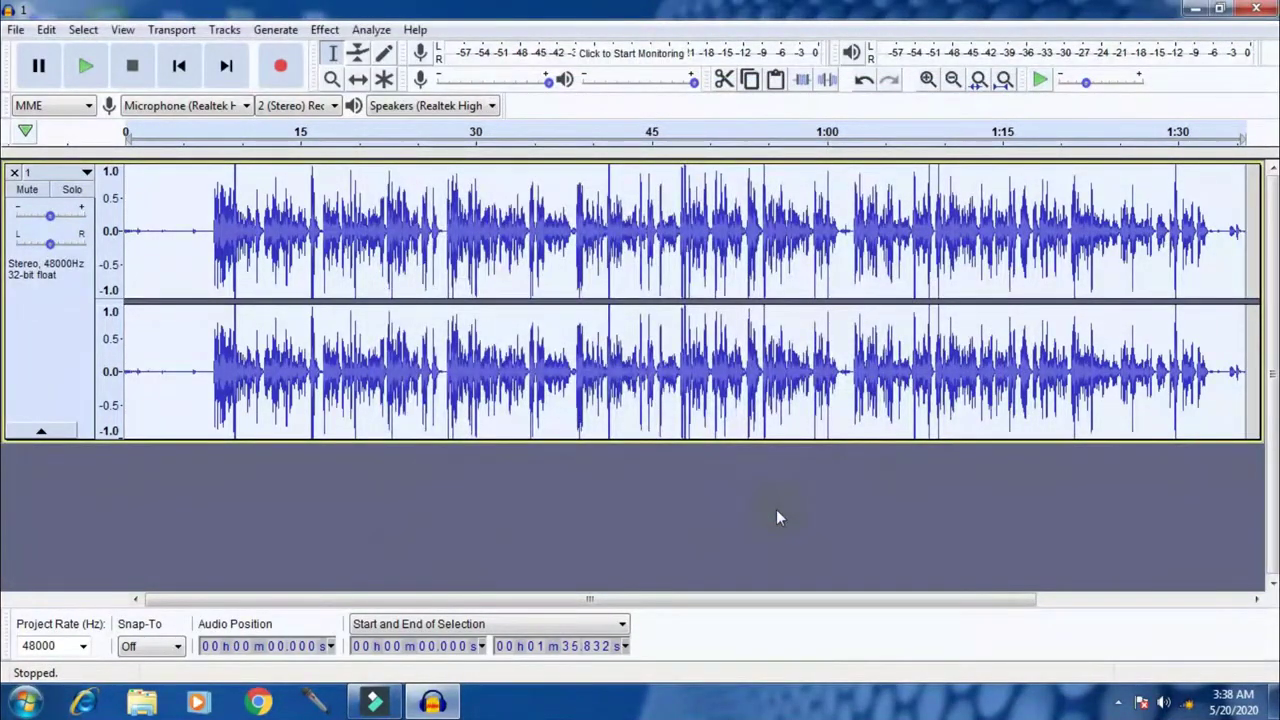